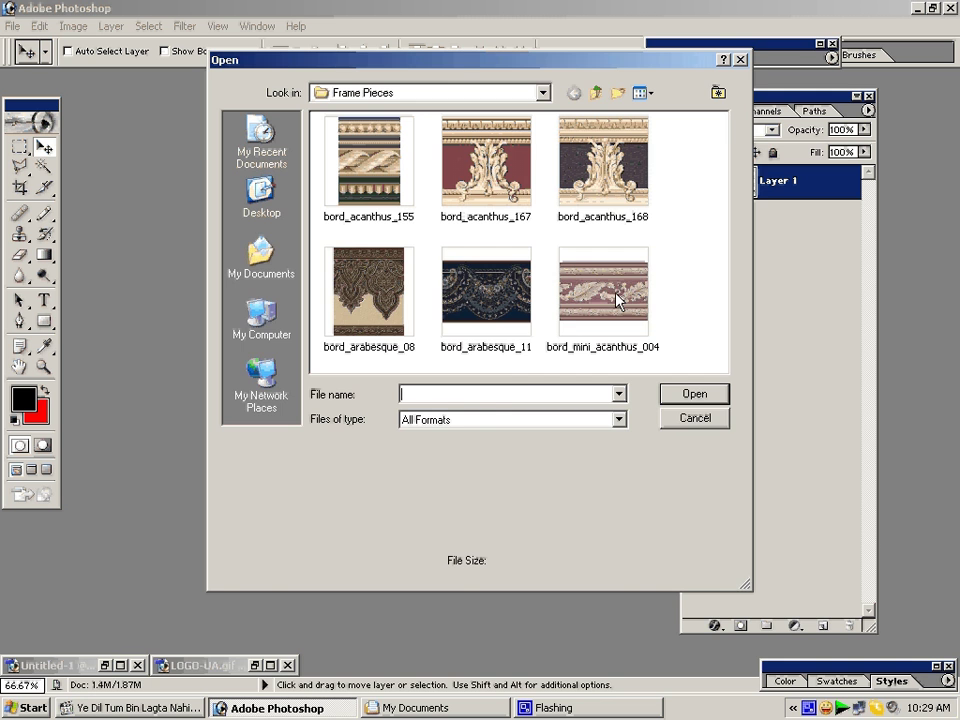
- Open the frame image bord_mini_acanthus_004 and create a new white RGB document 800 pixels wide by 1100 pixels high
left_click(618, 294)
left_click(698, 393)
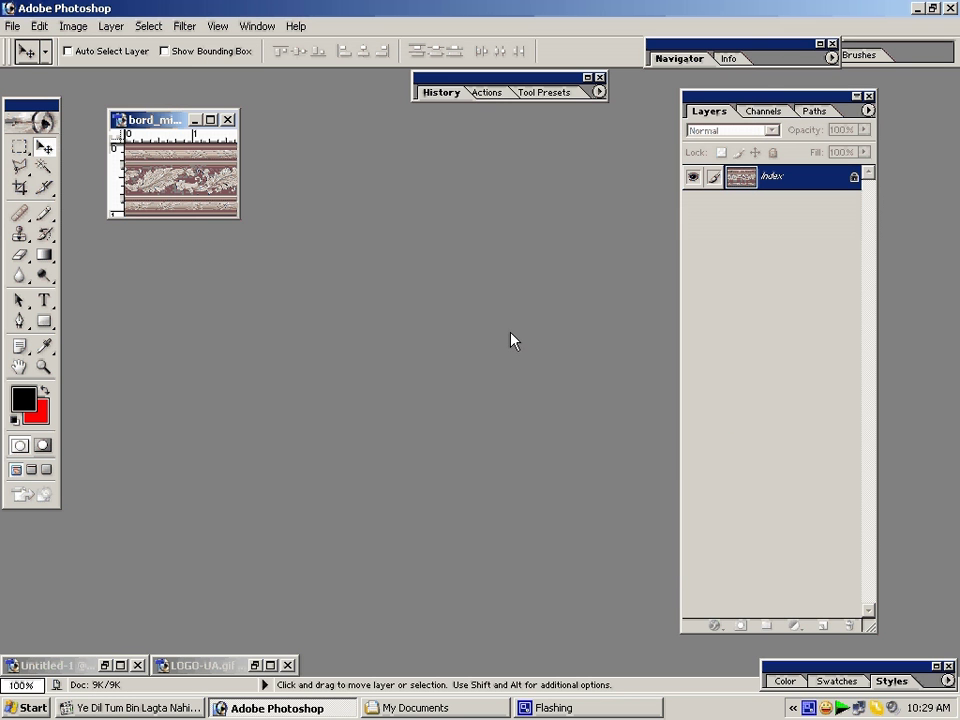
key("ctrl+n")
type("800")
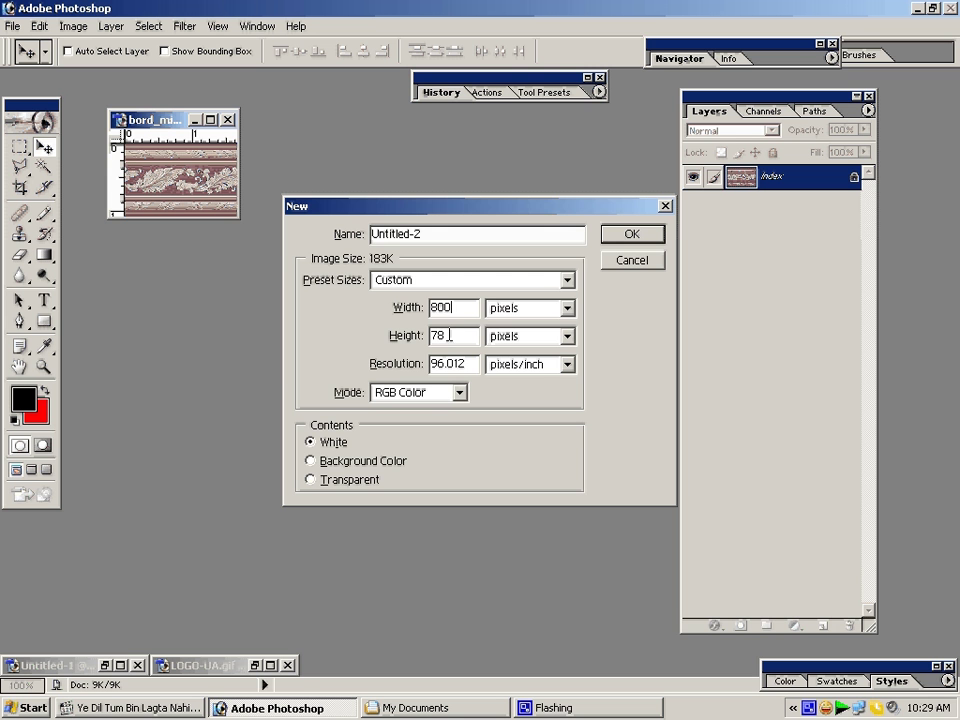
left_click_drag(446, 336, 351, 353)
type("1100")
key("Return")
left_click_drag(241, 97, 449, 121)
- Convert the border image to RGB Color mode and turn its locked background into an editable layer
left_click(155, 129)
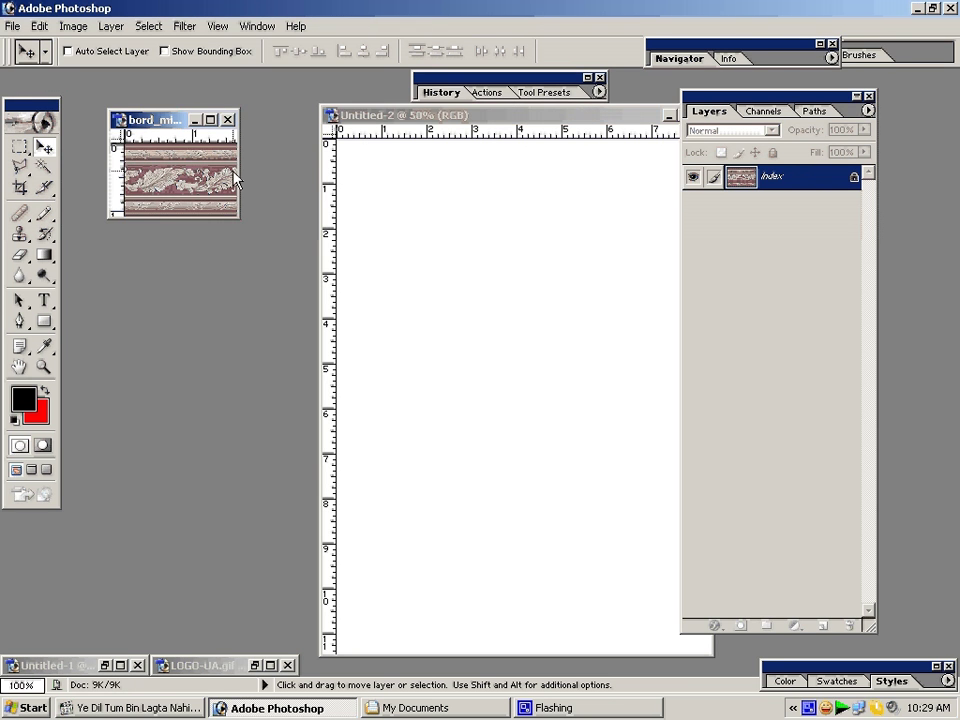
left_click(76, 27)
mouse_move(115, 48)
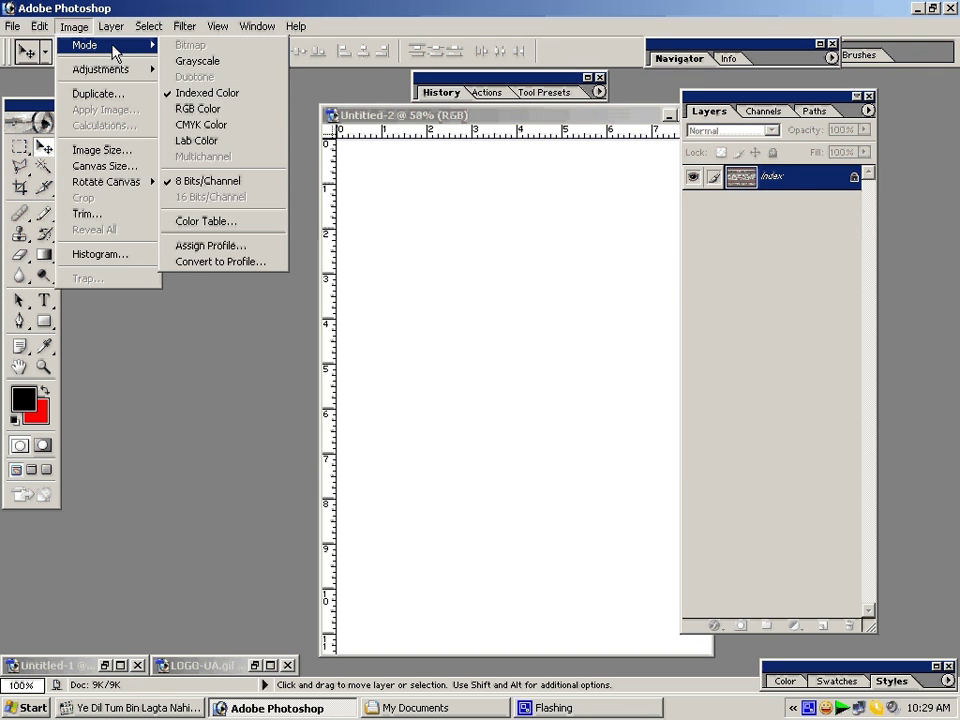
left_click(197, 108)
double_click(790, 177)
left_click(613, 321)
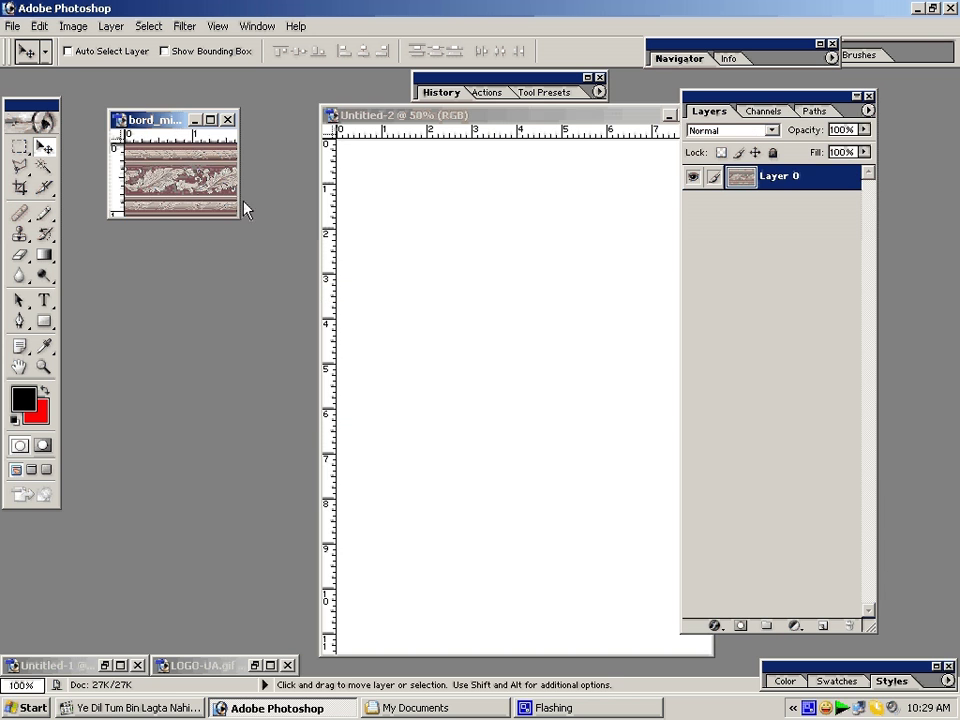
- Copy the border piece into the new document and repeat it side by side as one merged horizontal strip of five pieces
left_click_drag(236, 206, 471, 291)
left_click_drag(491, 122, 351, 124)
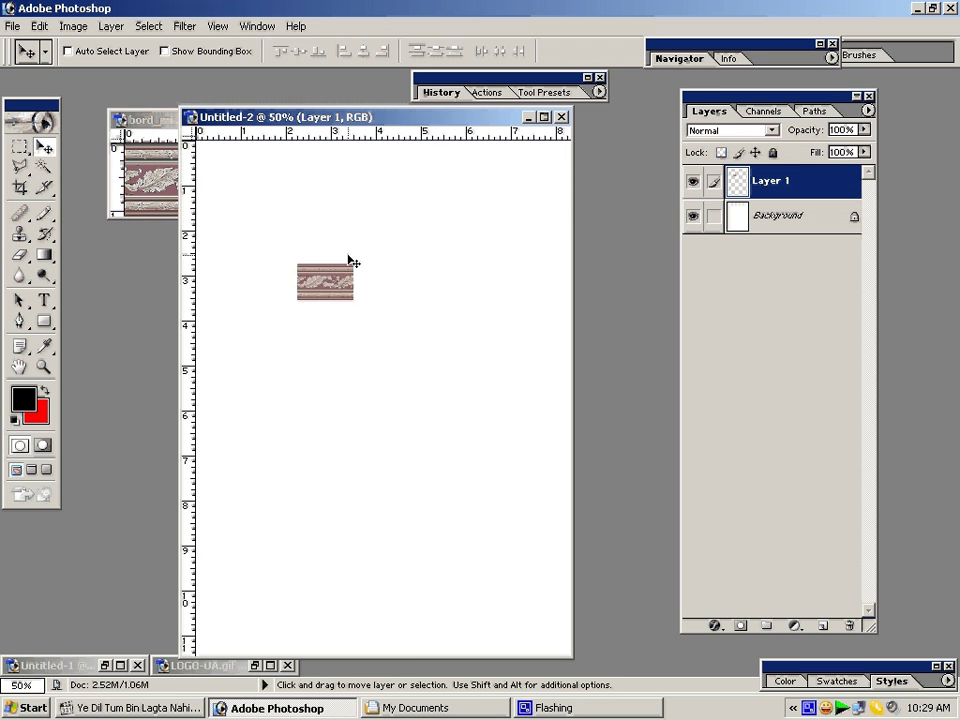
left_click_drag(311, 279, 487, 270)
left_click_drag(713, 216, 714, 340)
key("ctrl+e")
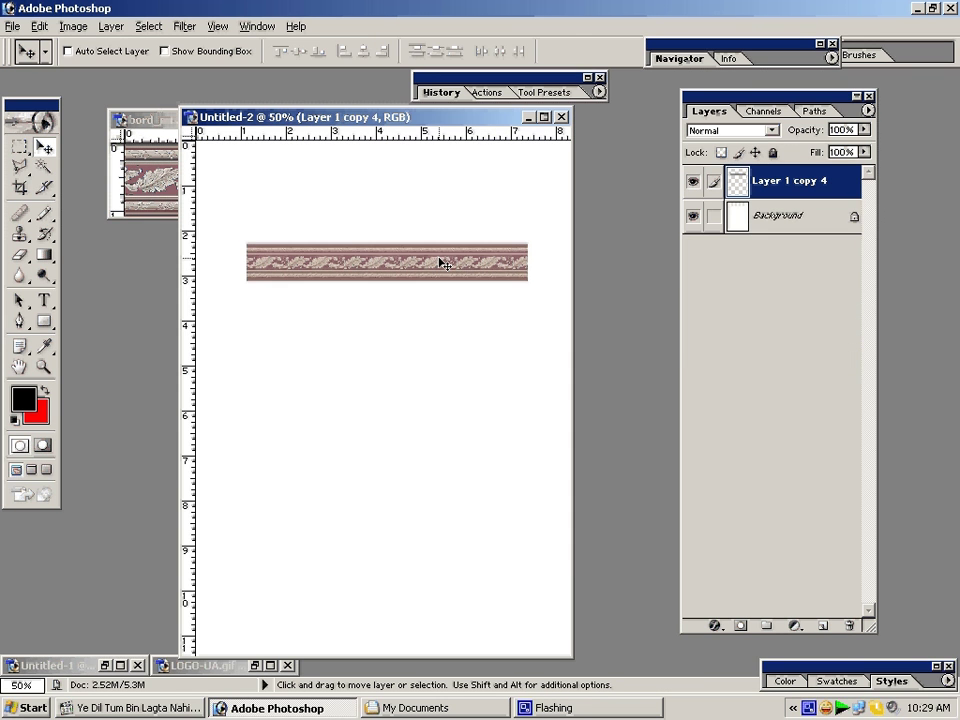
mouse_move(439, 261)
left_mouse_down()
mouse_move(371, 225)
mouse_move(424, 259)
left_mouse_up()
- Duplicate the horizontal strip, then rotate the copy 90° counterclockwise and flip it vertically
left_click_drag(340, 265, 345, 297, "alt")
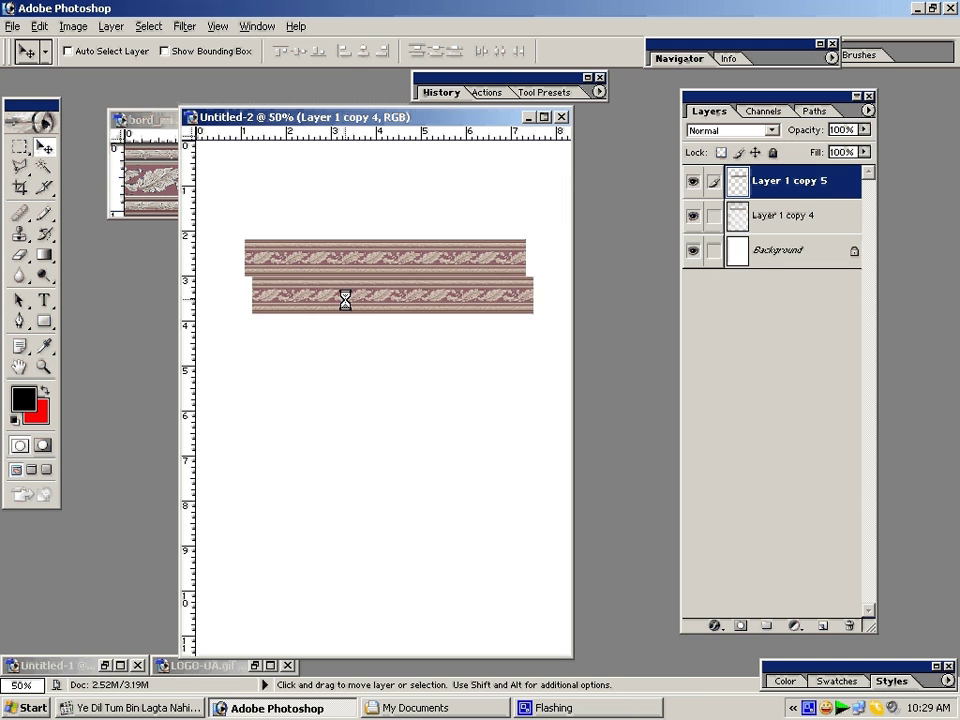
key("ctrl+t")
right_click(345, 300)
left_click(358, 454)
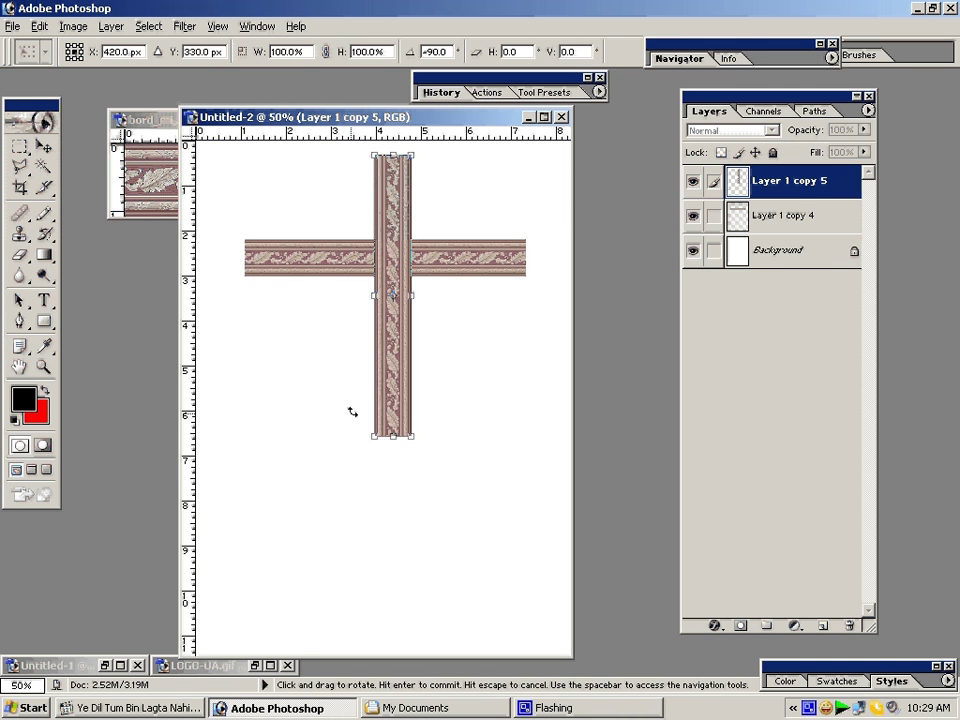
right_click(390, 321)
left_click(428, 514)
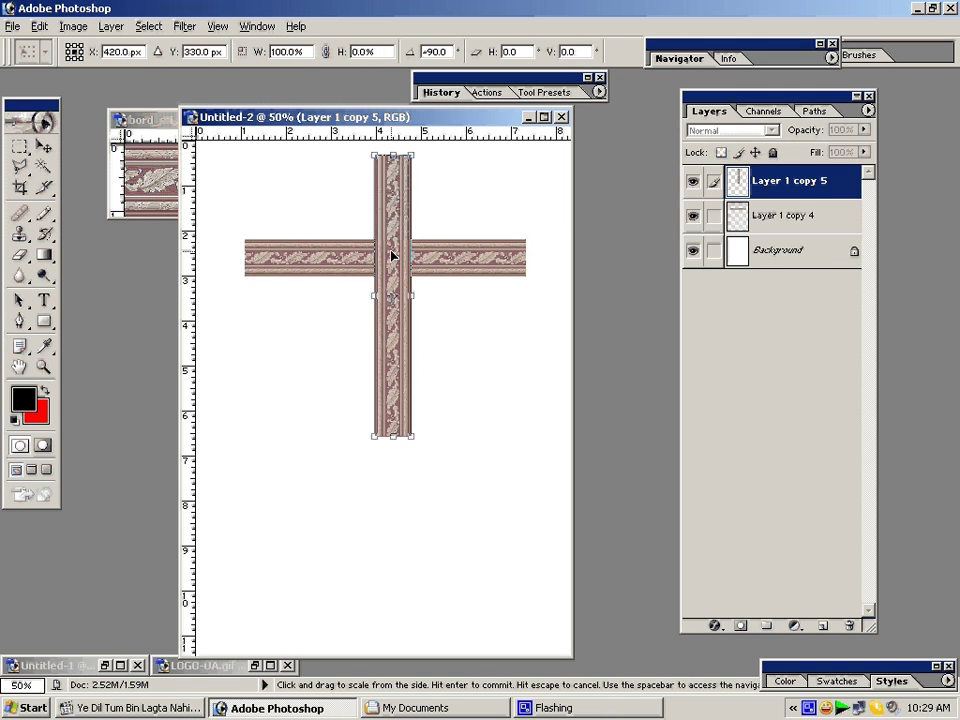
key("Return")
- Align the vertical strip with the left end of the horizontal strip so their top edges match and form a corner
left_click_drag(390, 199, 258, 280)
key("z")
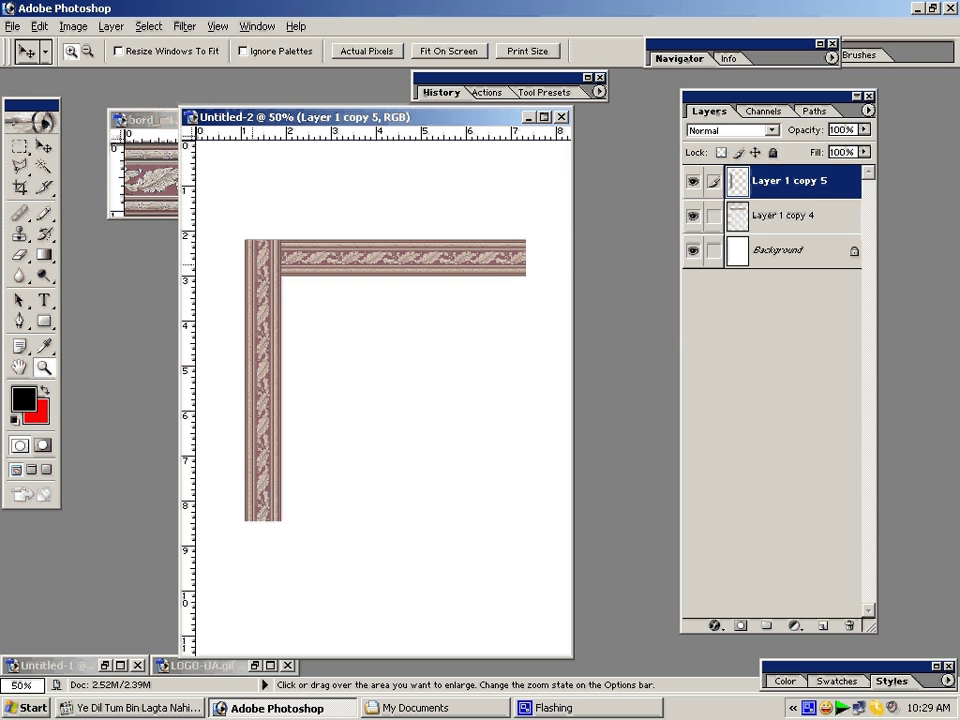
left_click_drag(228, 240, 348, 346)
key("v")
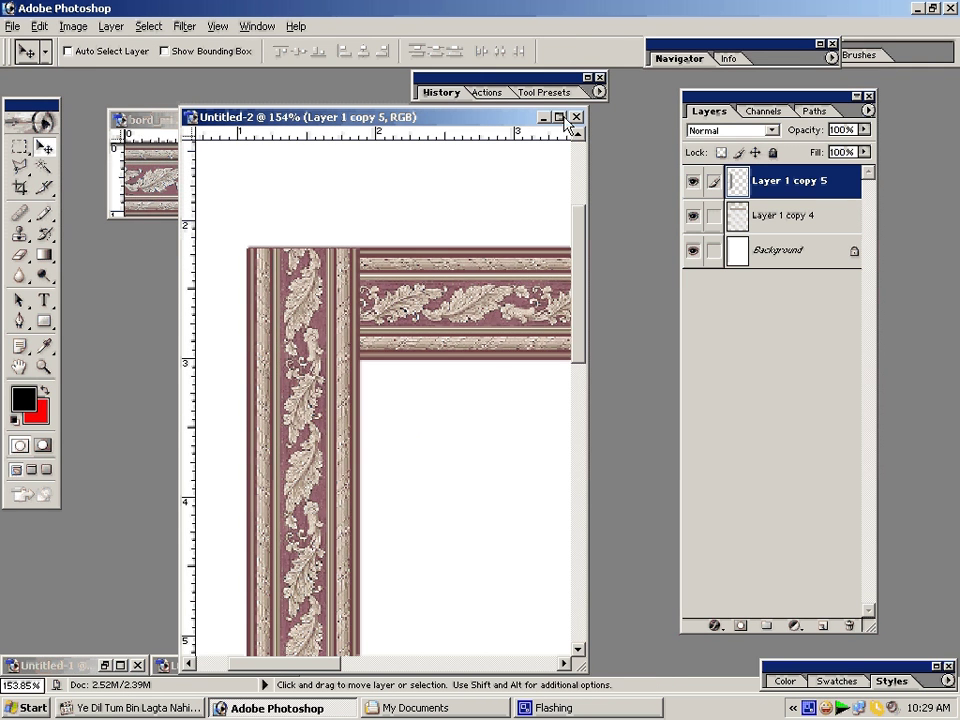
double_click(428, 117)
left_click_drag(136, 220, 130, 220)
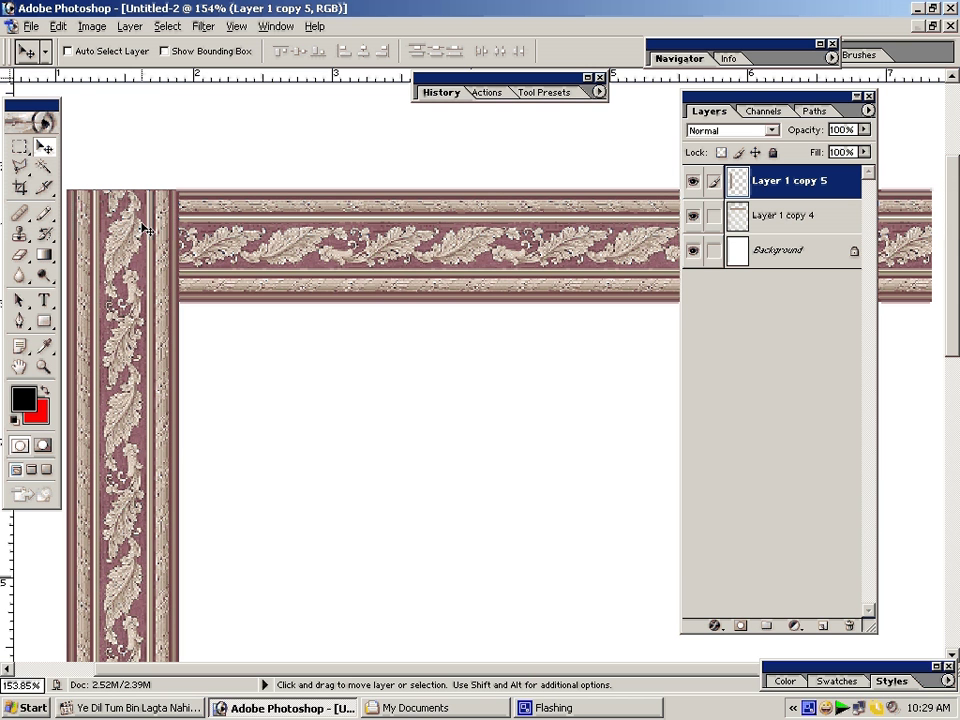
- Cut the top of the vertical strip along the corner's diagonal with the Polygonal Lasso to make a mitred joint, and deselect
left_click(21, 169)
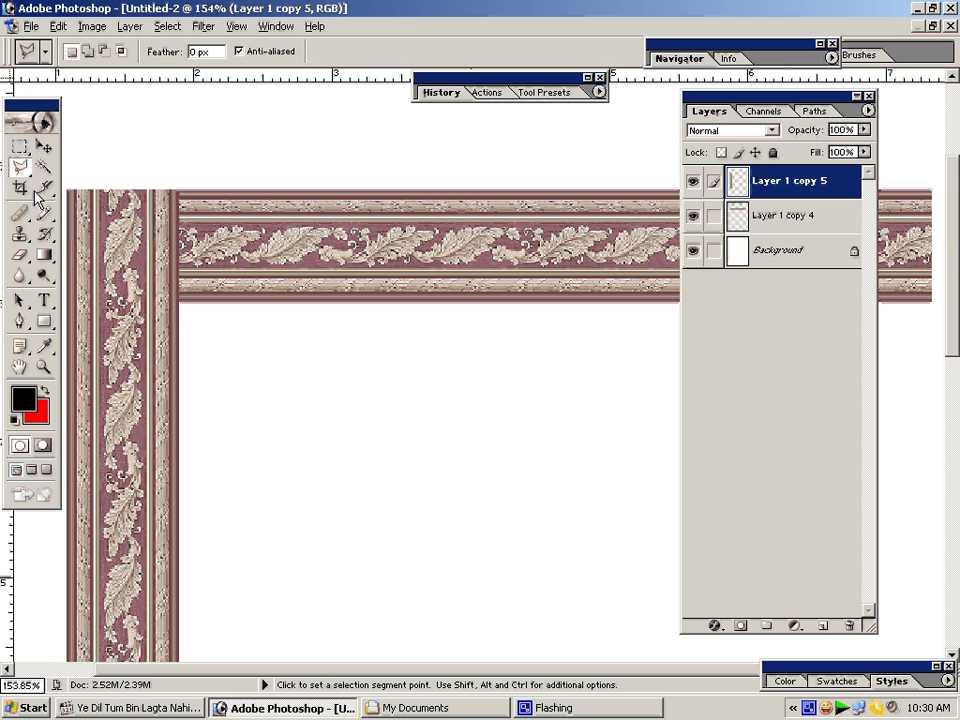
left_click(180, 298)
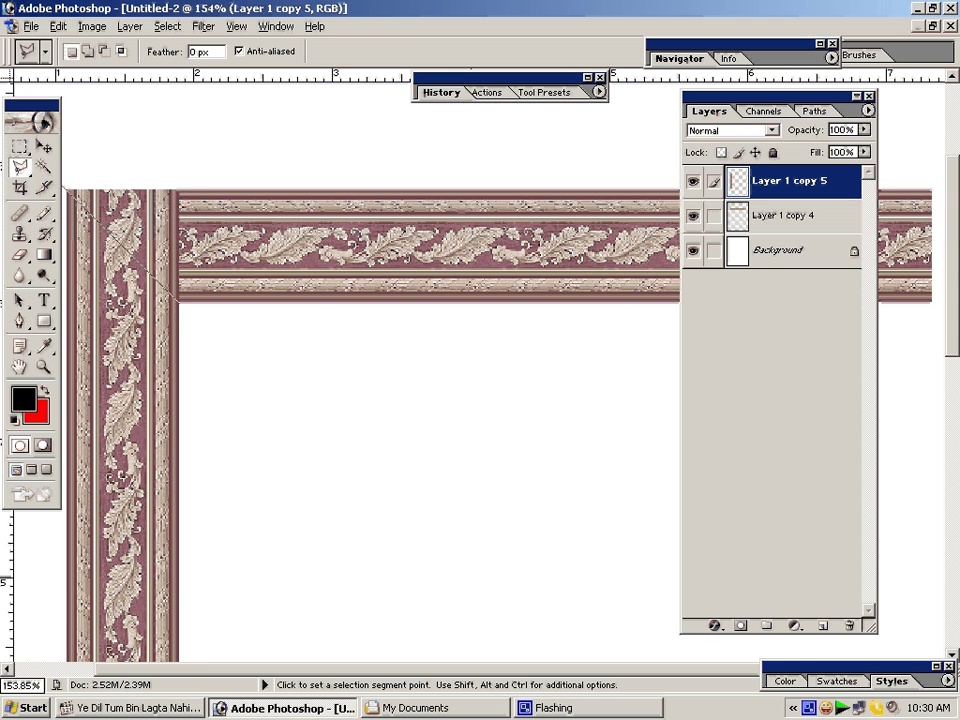
left_click(62, 176)
left_click(196, 176)
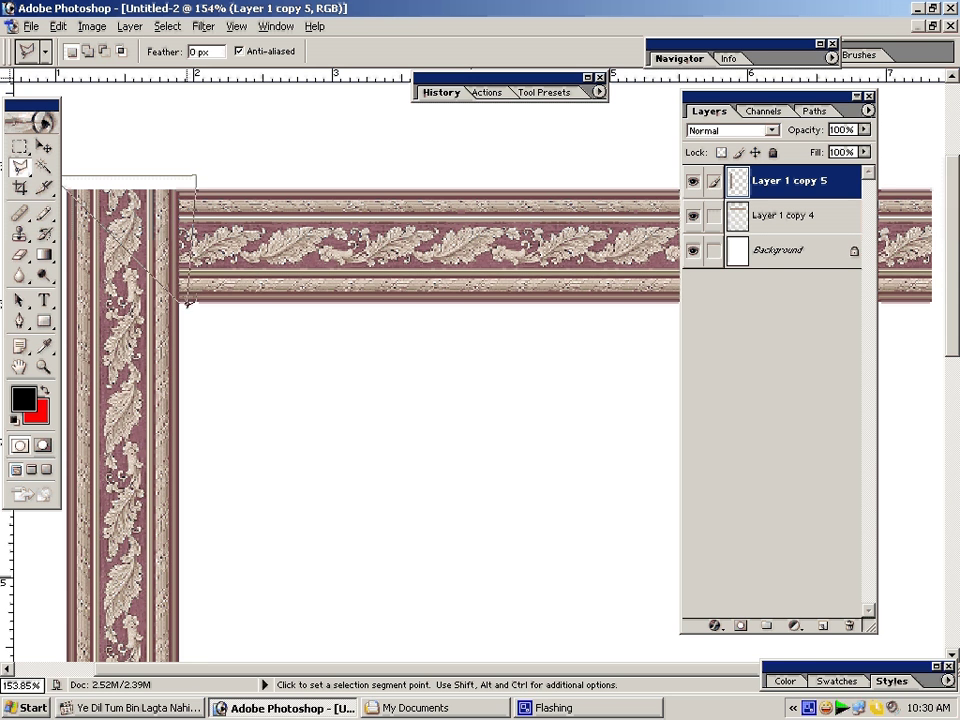
left_click(181, 299)
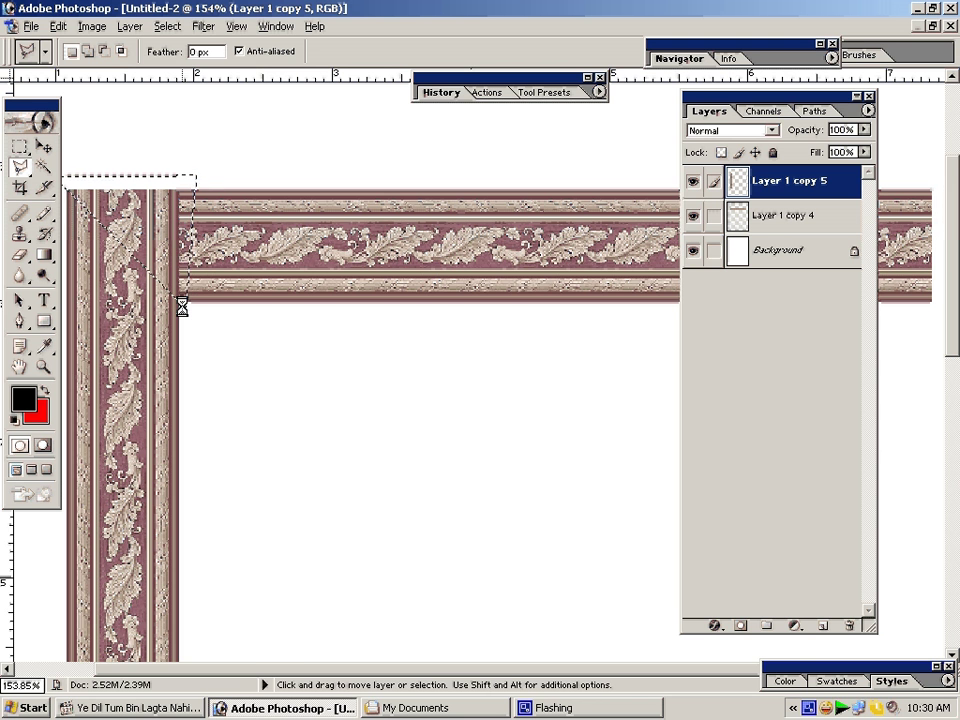
key("Delete")
key("ctrl+d")
- Link the two strip layers and move the frame corner into the upper-left corner of the canvas
key("z")
left_click(257, 296, "alt")
left_click(339, 324, "alt")
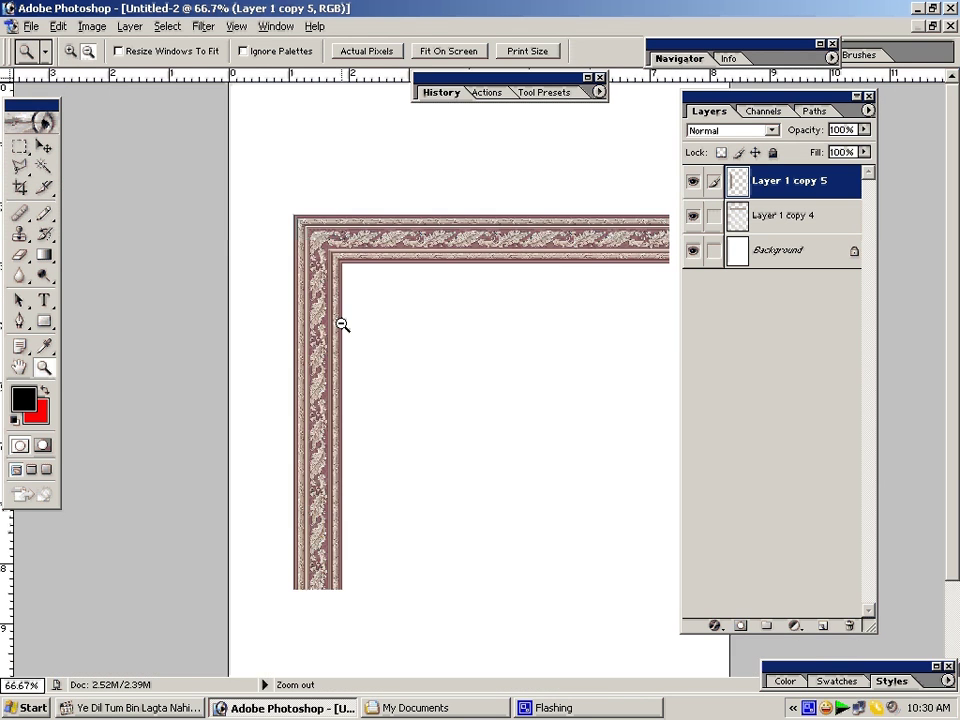
left_click(381, 318, "alt")
left_click(43, 146)
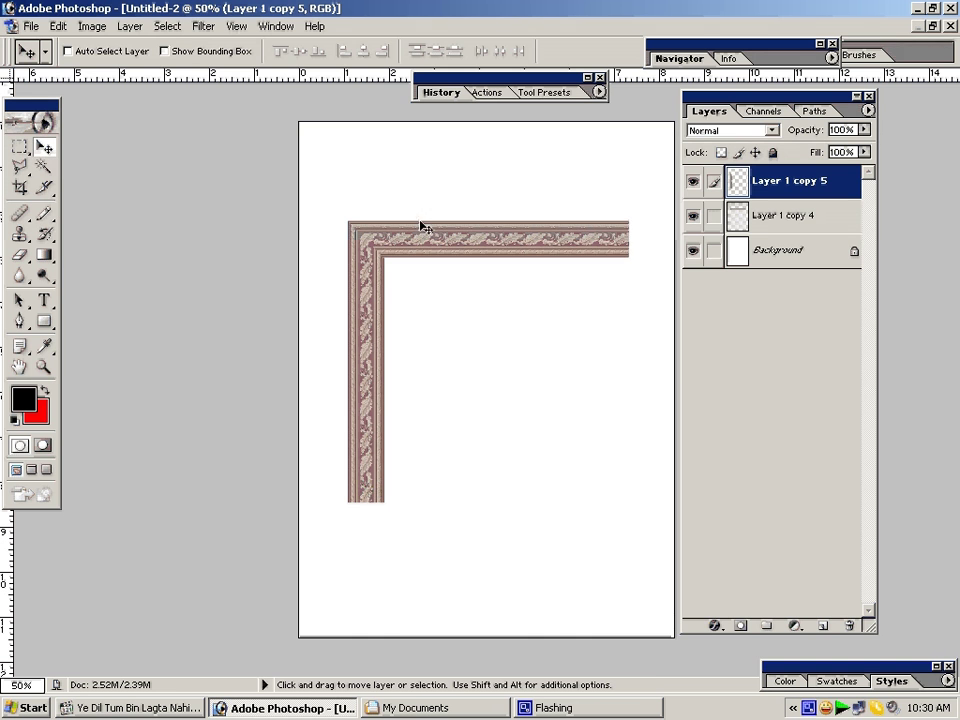
left_click(716, 222)
left_click_drag(440, 250, 395, 156)
- Duplicate the Background layer and use its transform centre to place vertical and horizontal guides through the middle of the canvas
left_click(760, 247)
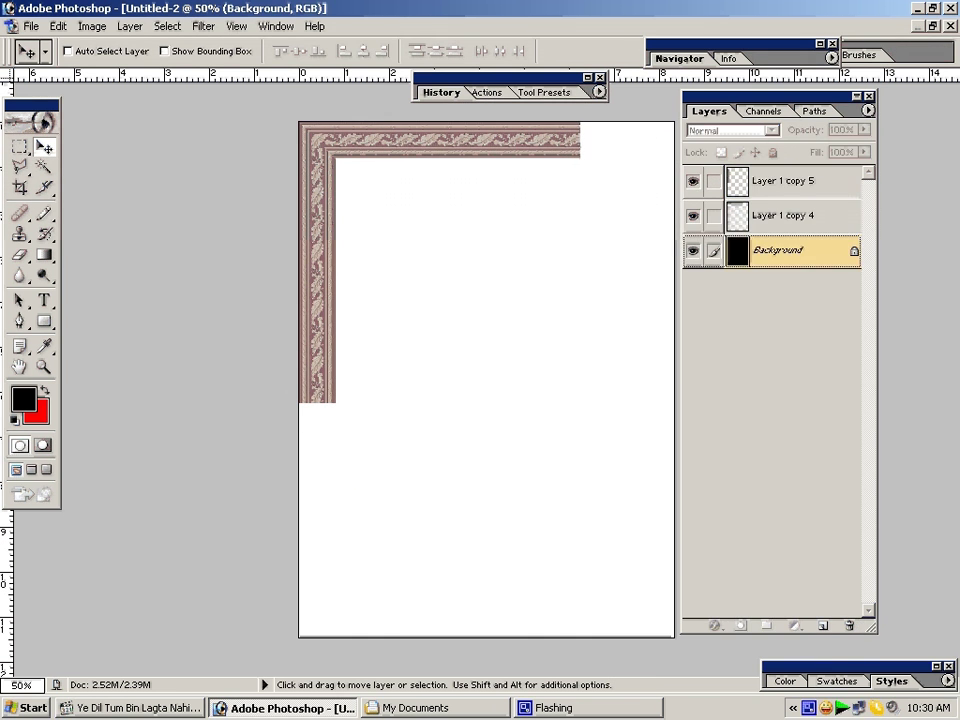
left_click_drag(760, 250, 822, 625)
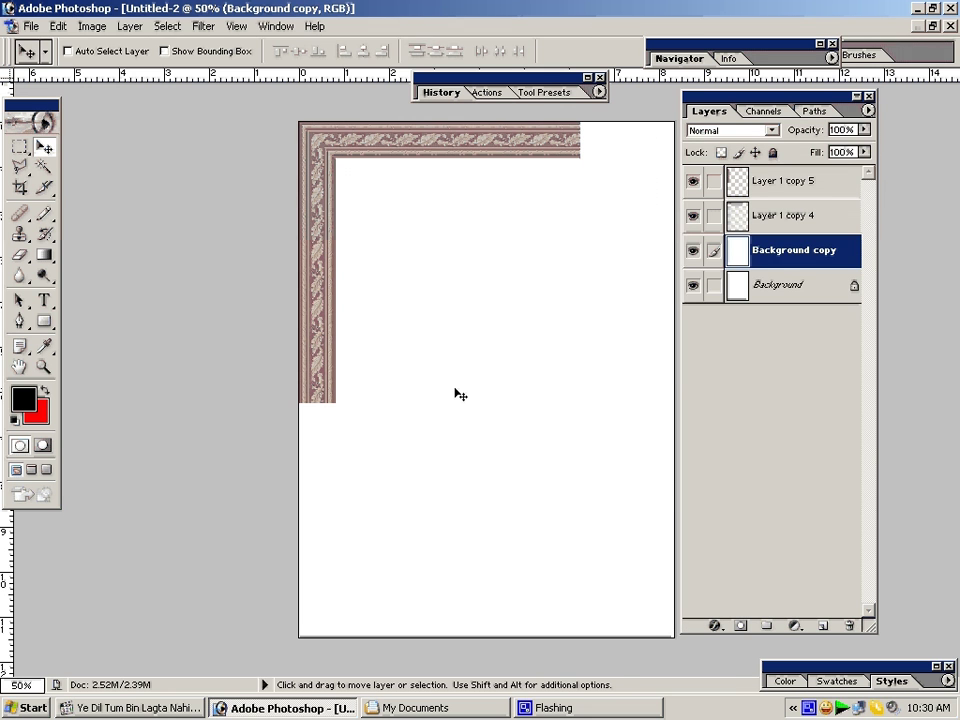
key("ctrl+t")
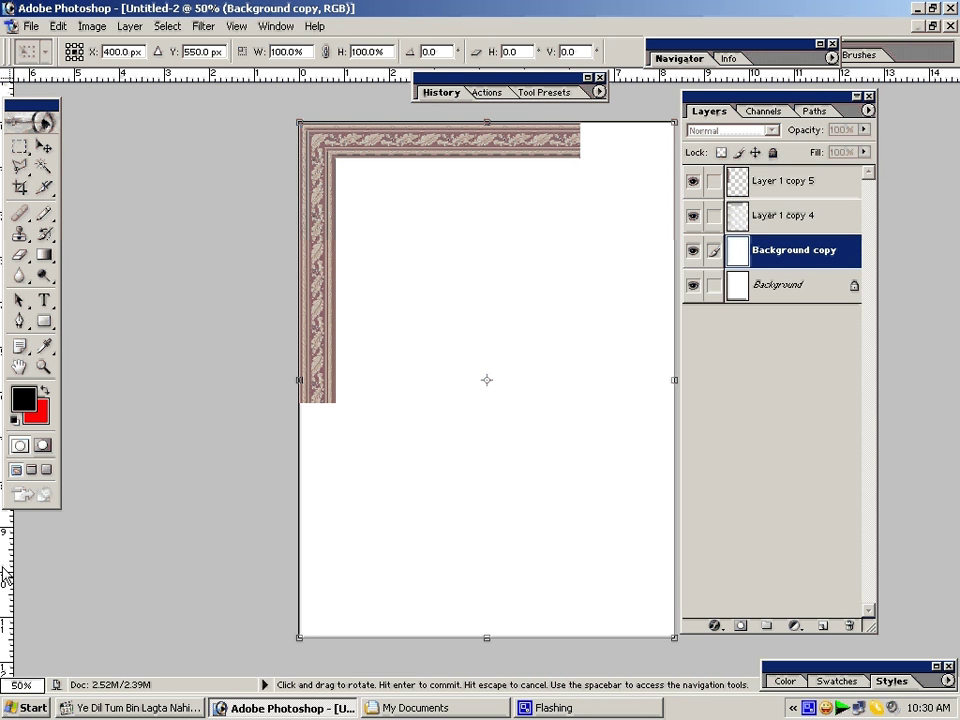
left_click_drag(4, 430, 487, 579)
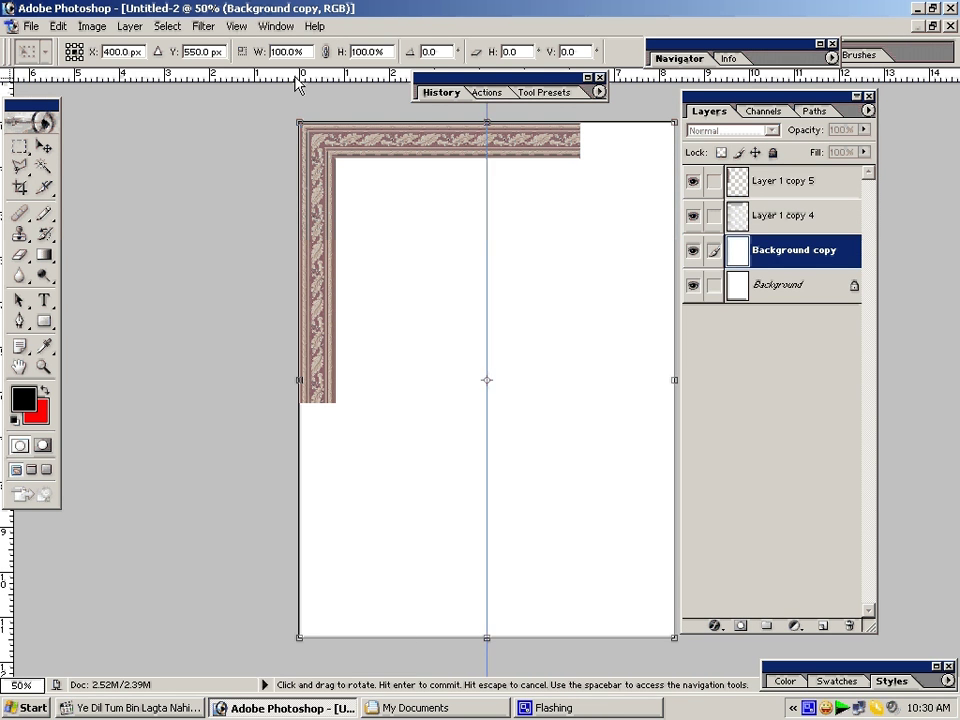
left_click_drag(299, 75, 313, 380)
key("Return")
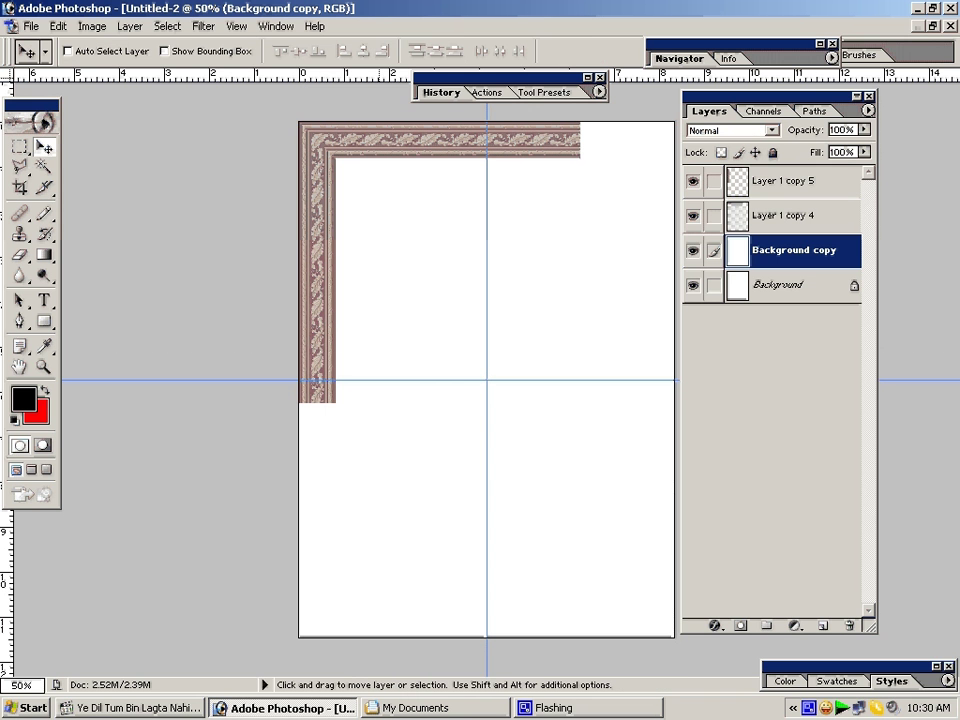
- Merge the two linked strip layers and cut off the border parts extending past the vertical and horizontal centre guides
key("m")
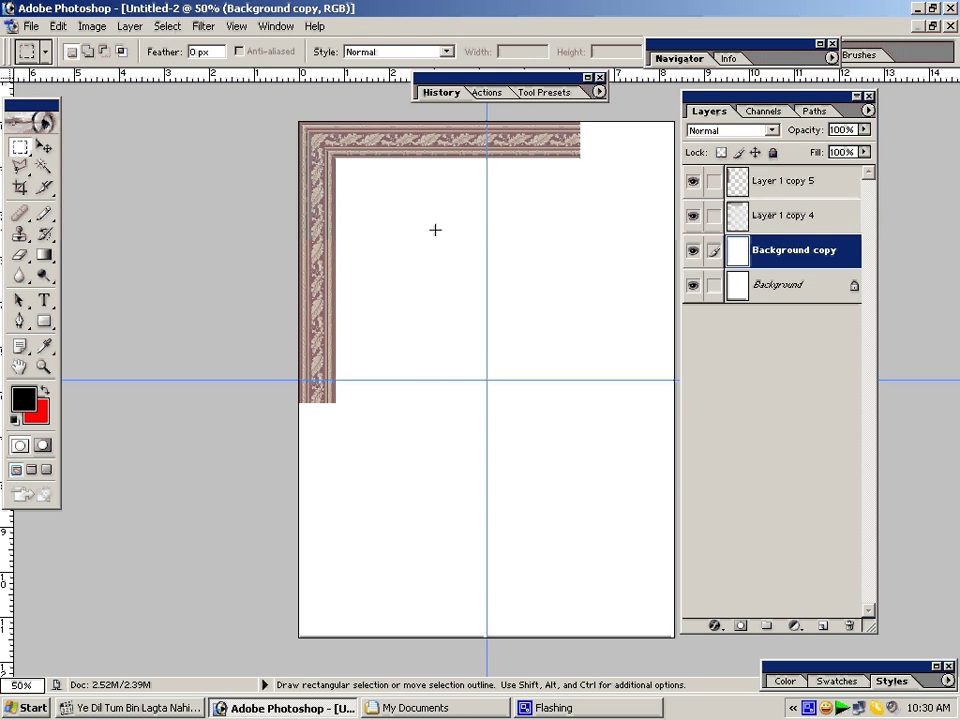
left_click(760, 215)
key("ctrl+e")
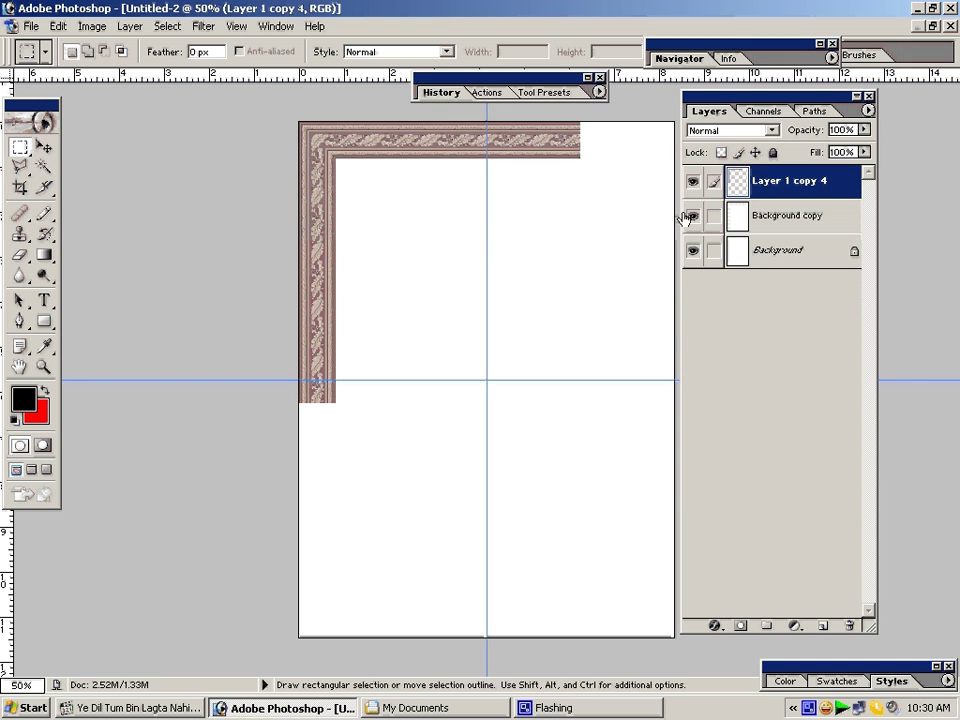
left_click_drag(633, 250, 487, 126)
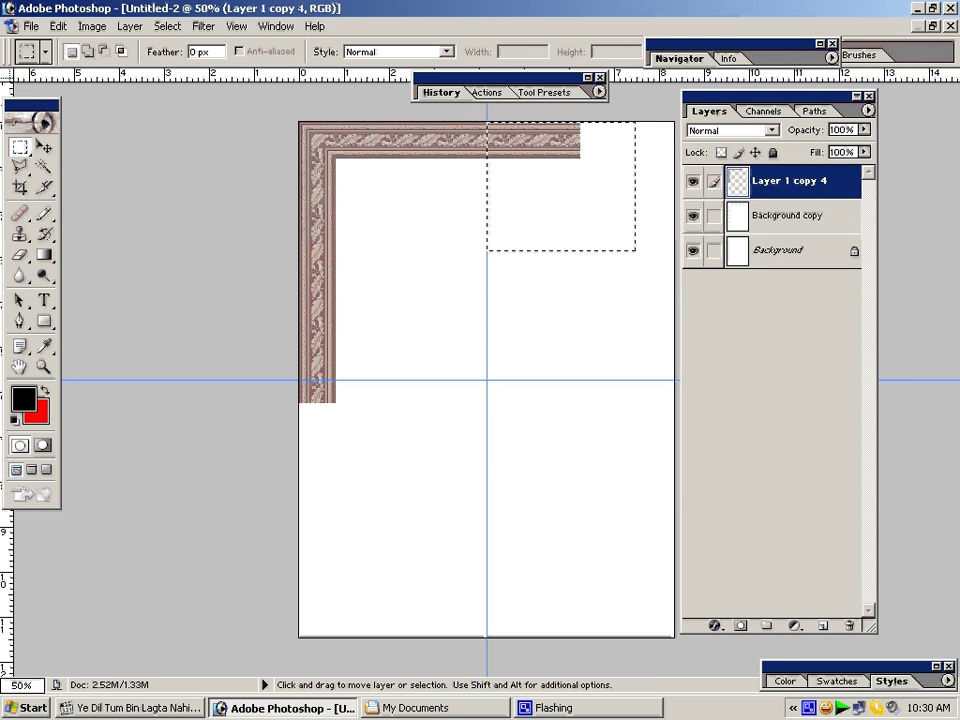
key("ctrl+x")
left_click_drag(404, 453, 281, 383)
key("ctrl+x")
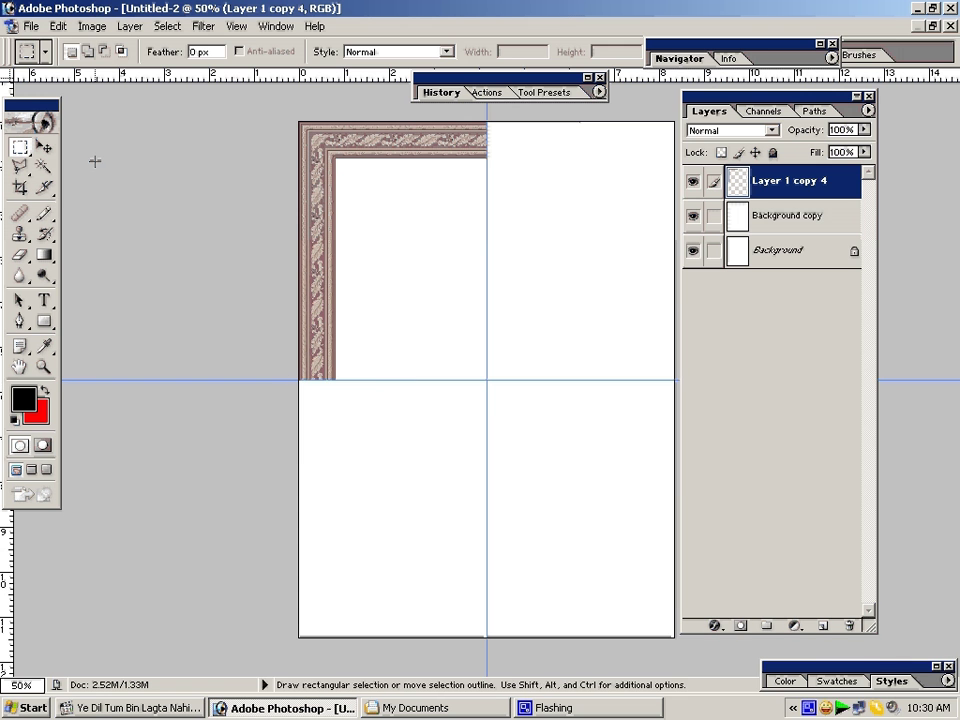
- Duplicate the frame corner, flip the copy horizontally into the canvas's upper-right corner, and merge both halves into one layer
key("v")
left_click_drag(320, 240, 331, 242)
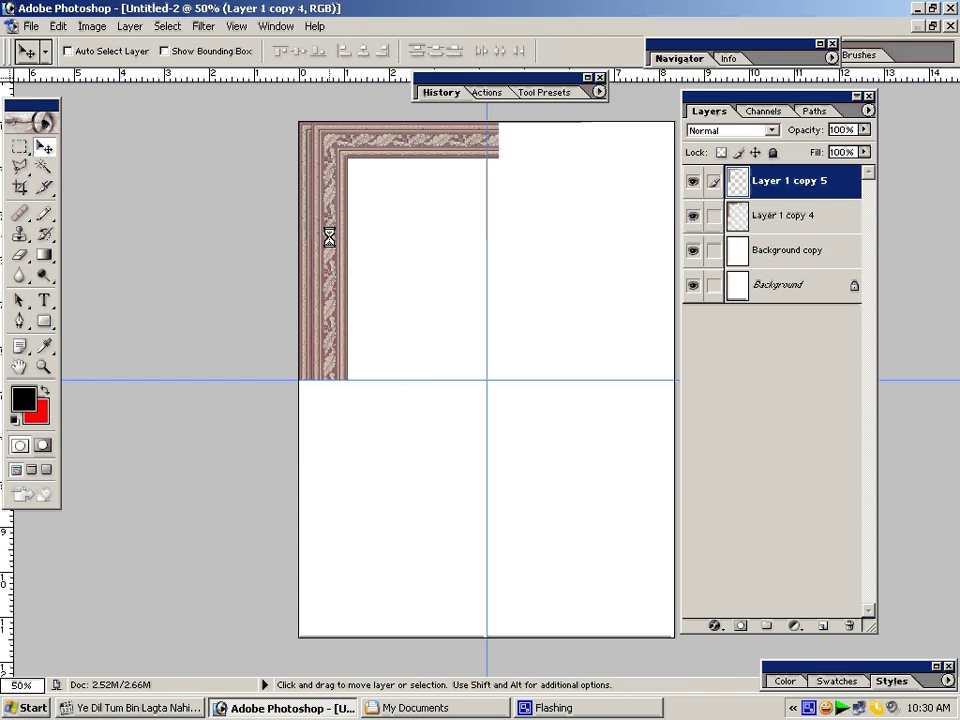
key("ctrl+t")
right_click(354, 236)
left_click(405, 412)
key("Return")
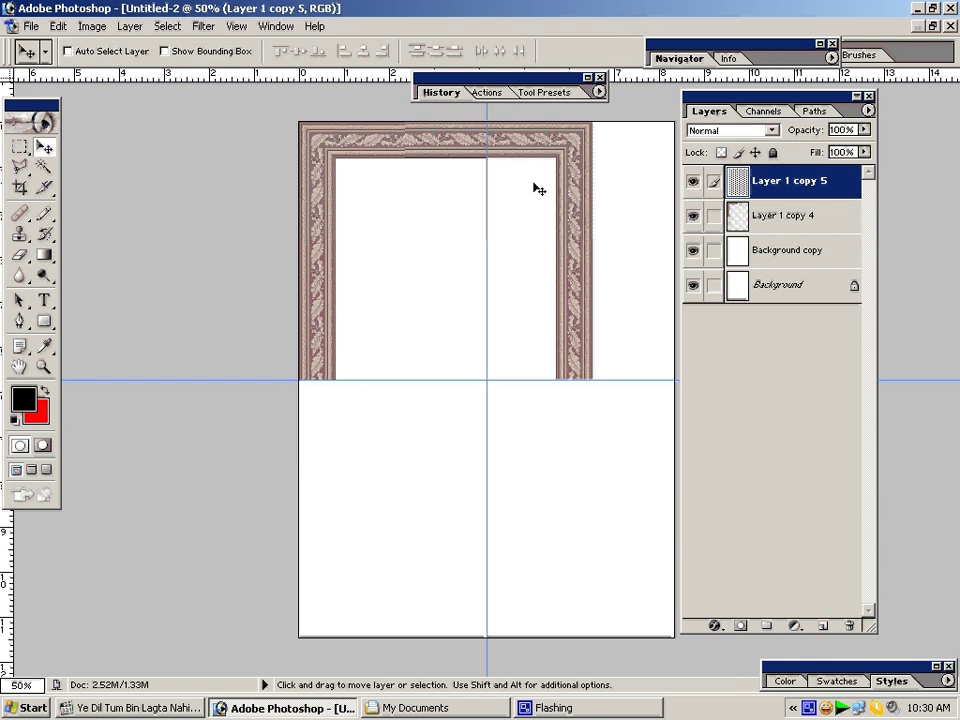
left_click_drag(570, 154, 653, 154)
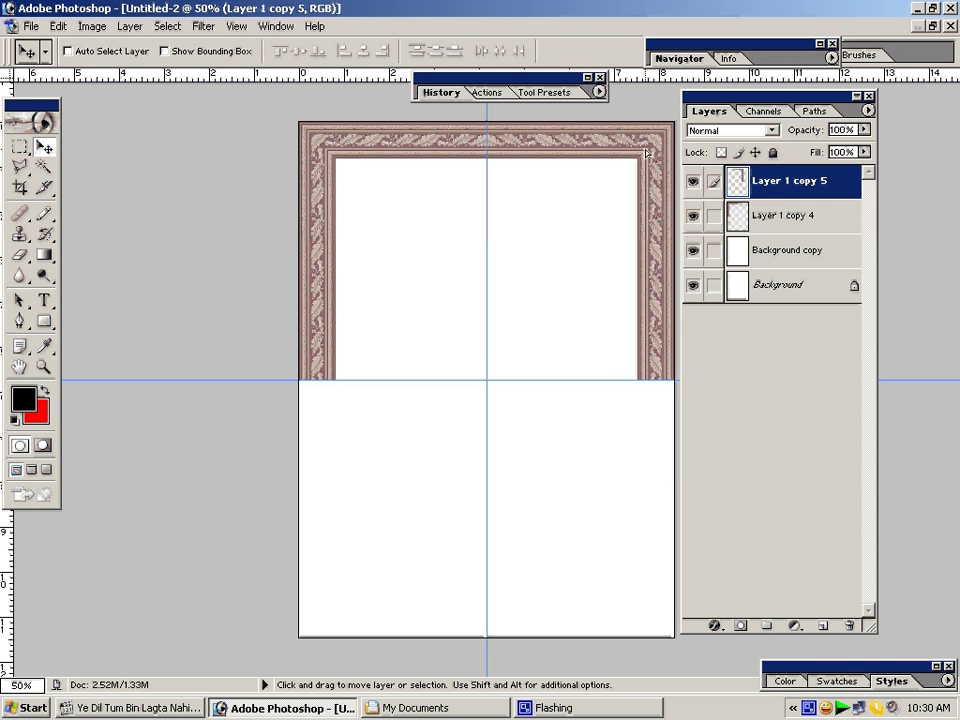
left_click(713, 216)
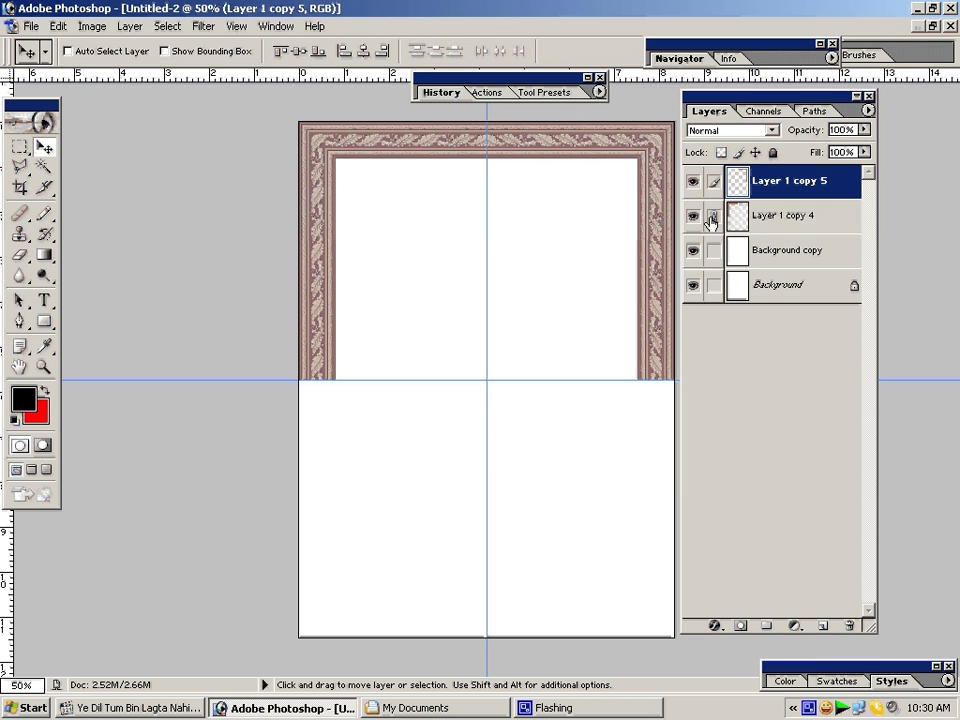
key("ctrl+e")
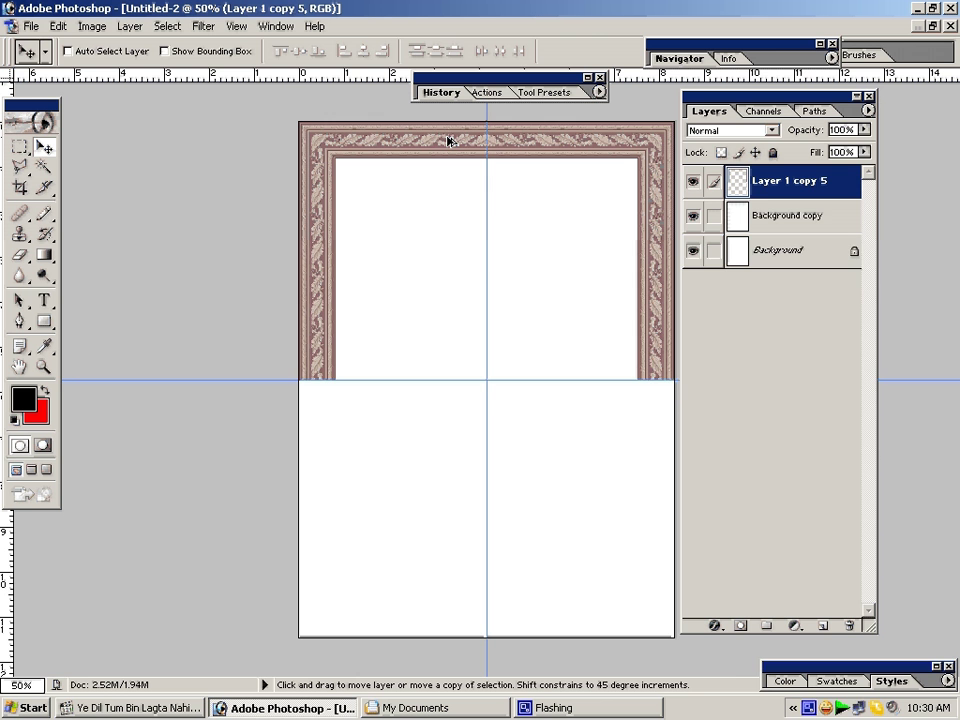
- Duplicate the upper half of the frame, flip the copy vertically and move it to the canvas bottom to close the frame
left_click_drag(449, 141, 449, 162)
key("ctrl+t")
right_click(449, 162)
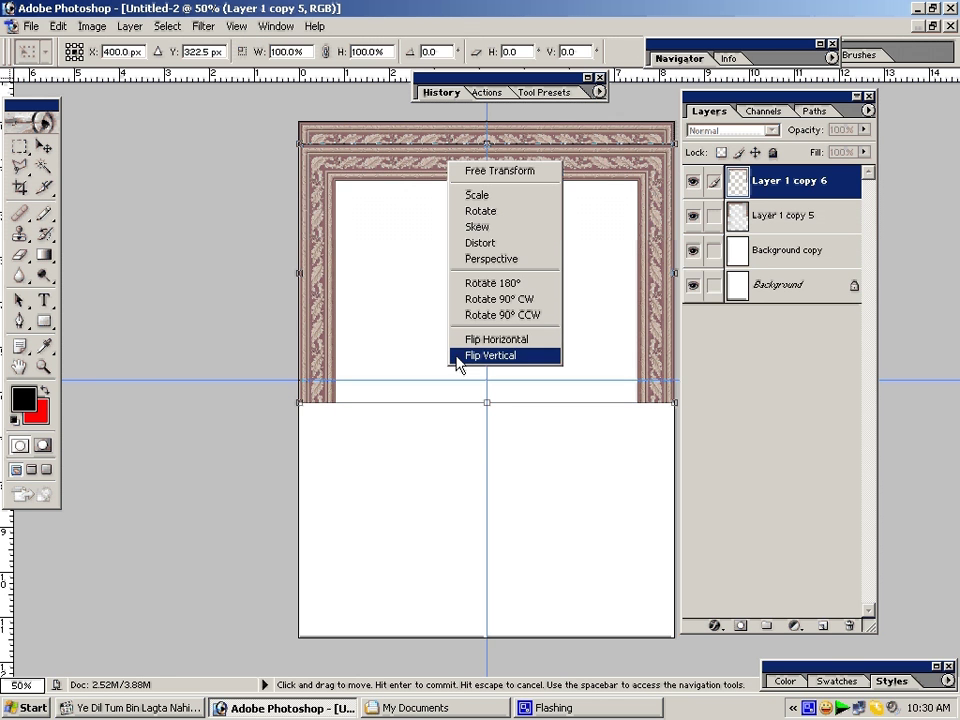
left_click(457, 356)
key("Return")
left_click_drag(444, 390, 447, 631)
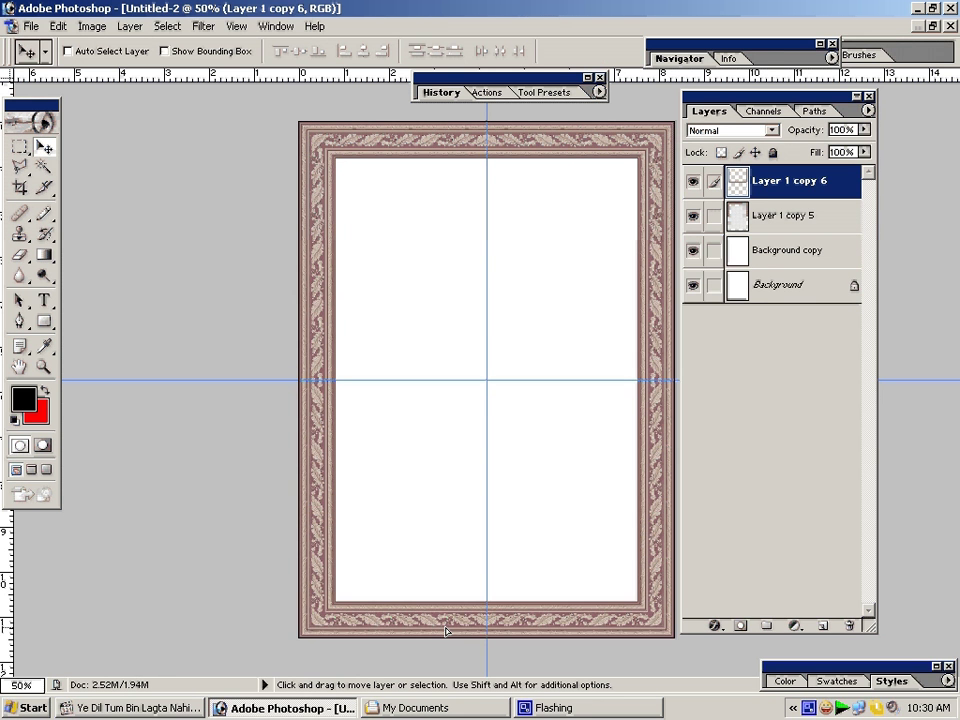
- Link the upper and lower frame halves and merge them into a single frame layer
left_click(714, 217)
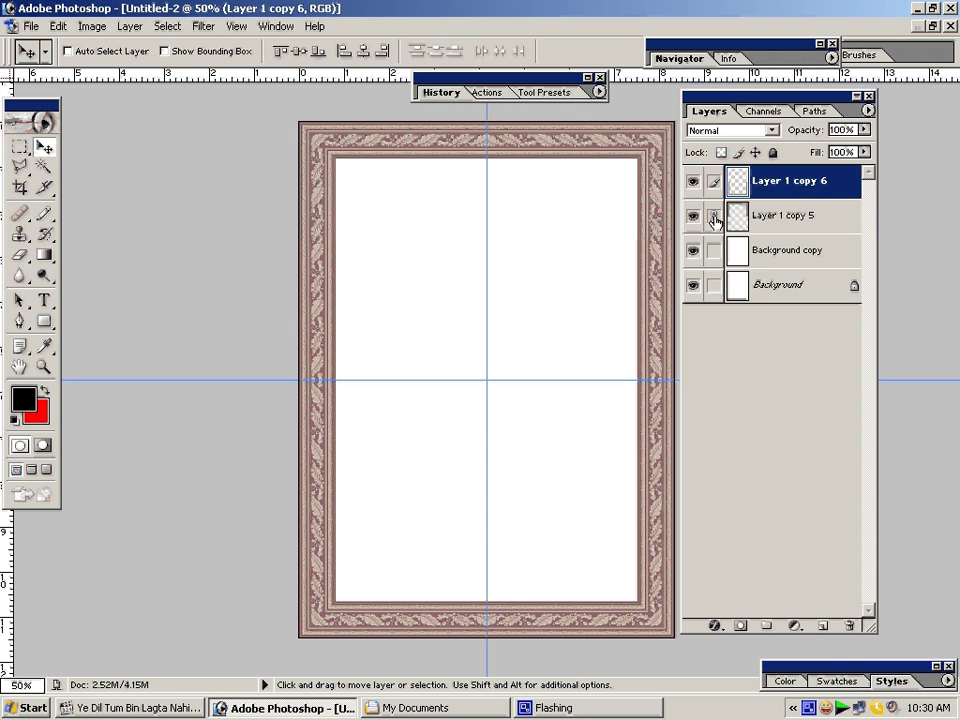
key("ctrl+e")
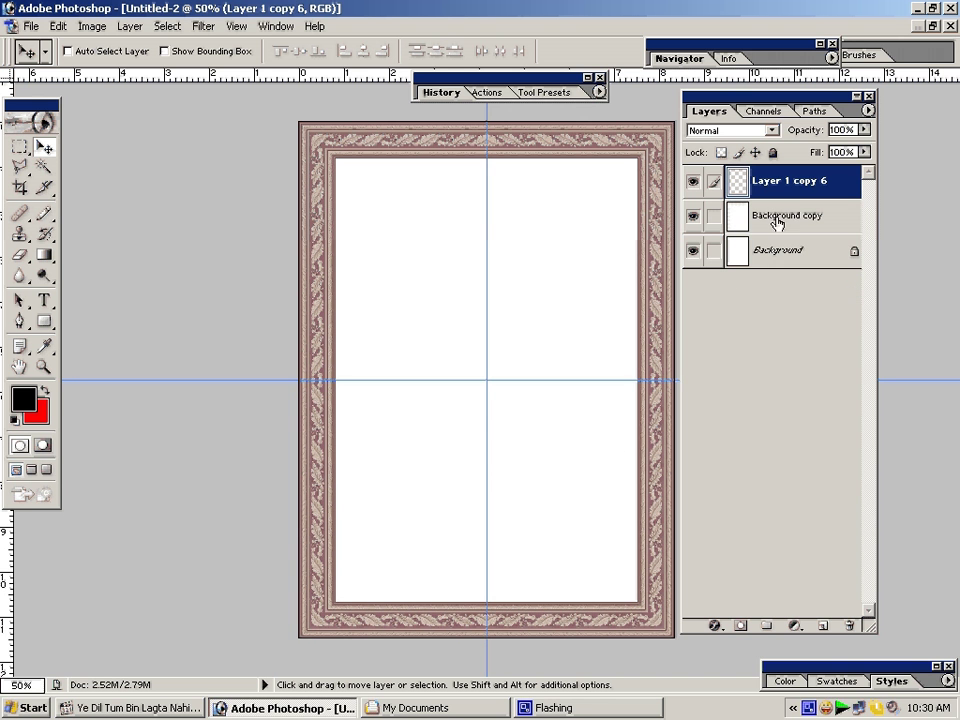
- Give the Background copy layer a Color Overlay in mauve 8C6B73, sampled from the ornamental frame
left_click(716, 220)
left_click(715, 626)
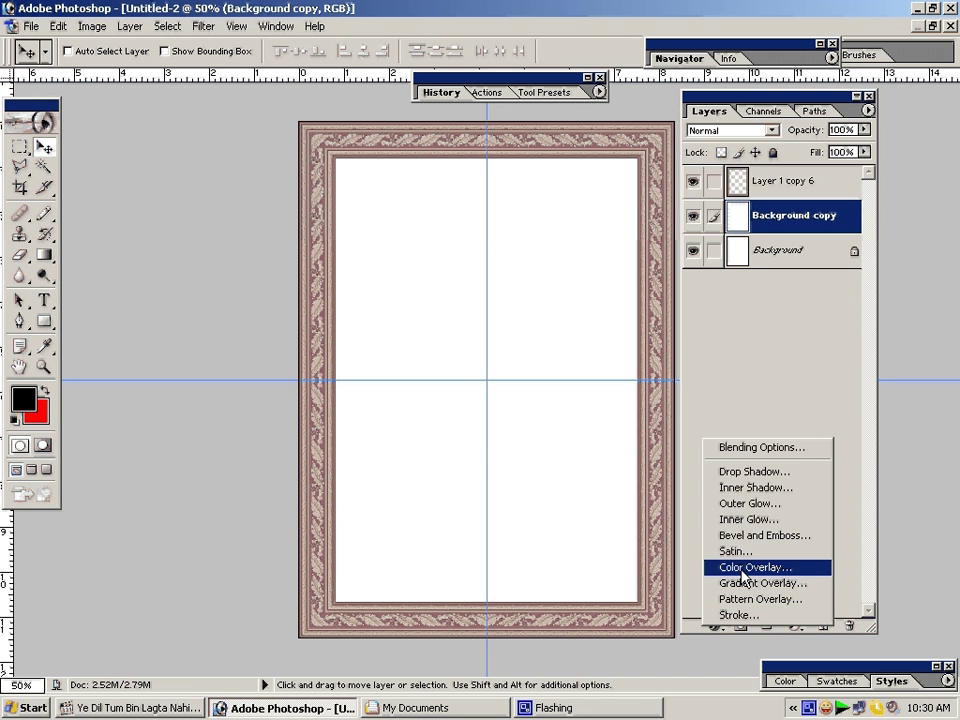
left_click(724, 566)
left_click(710, 247)
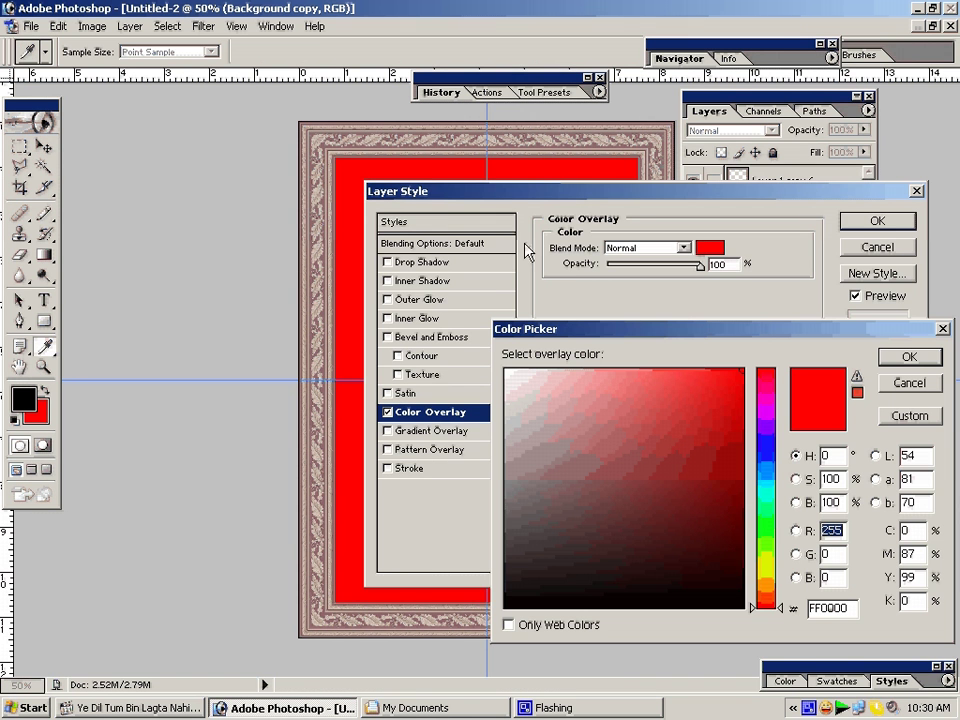
left_click(328, 196)
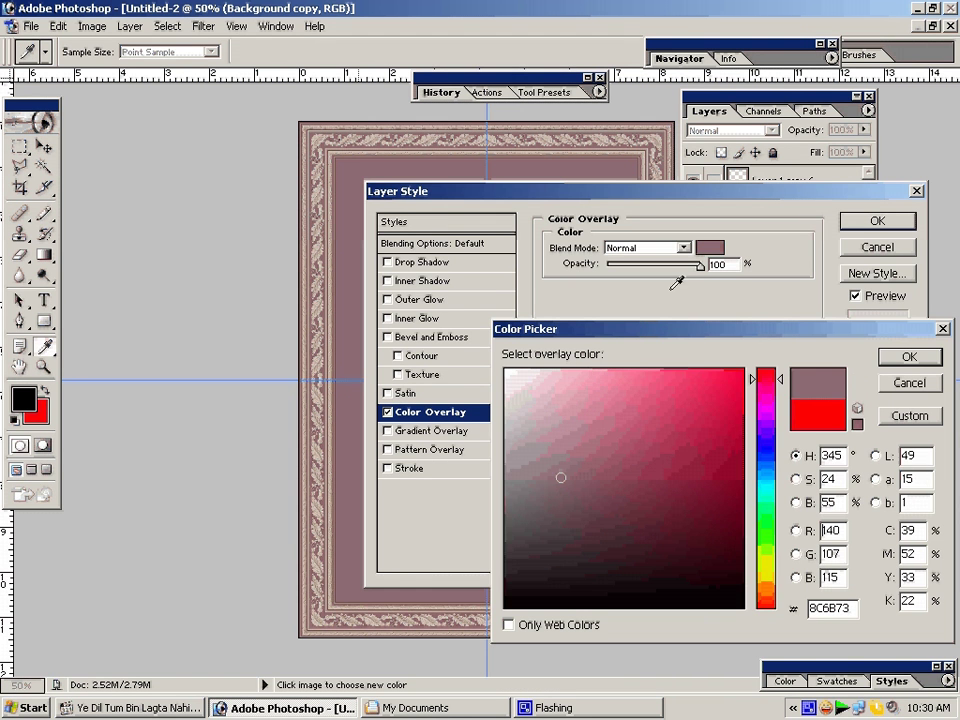
left_click(903, 357)
- Add a Bevel and Emboss texture to the Background copy layer, using the white square-grid pattern
left_click(424, 374)
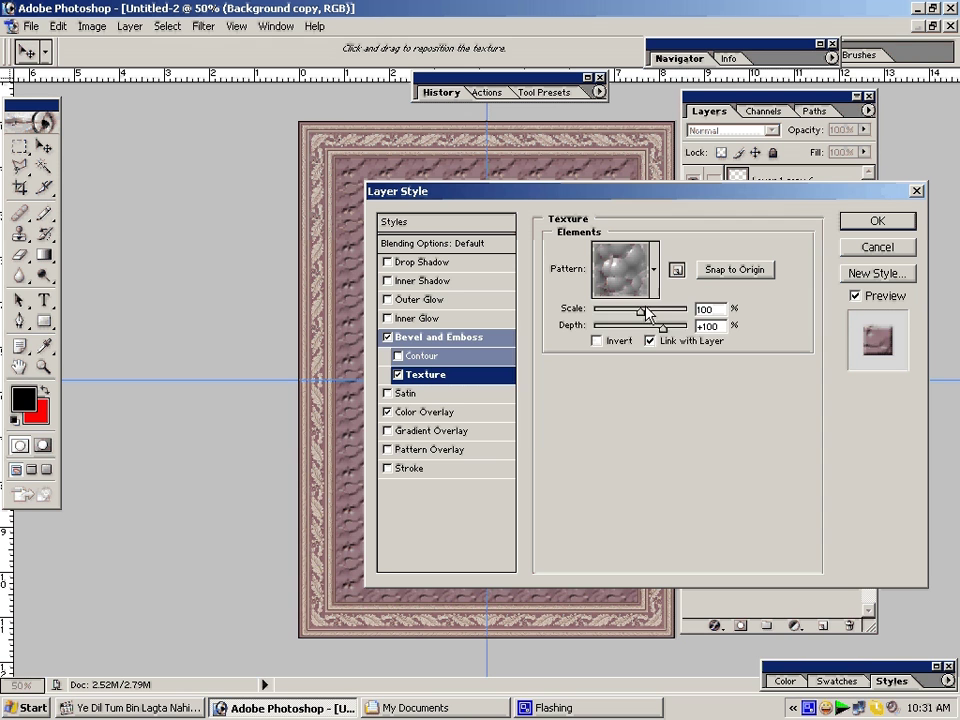
left_click(649, 292)
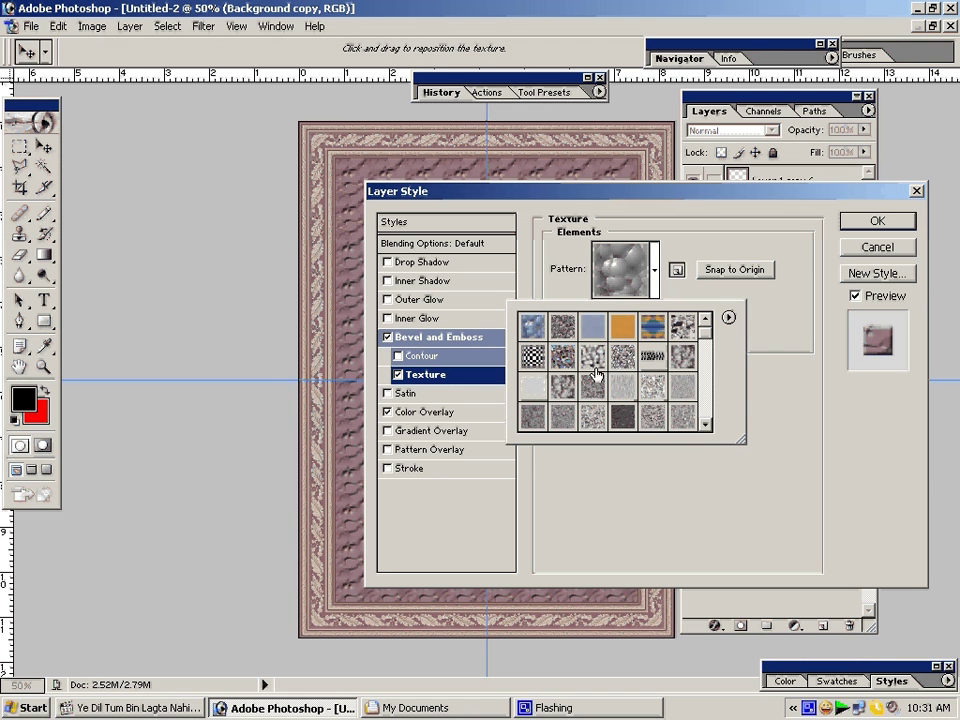
left_click(706, 424)
left_click(706, 424)
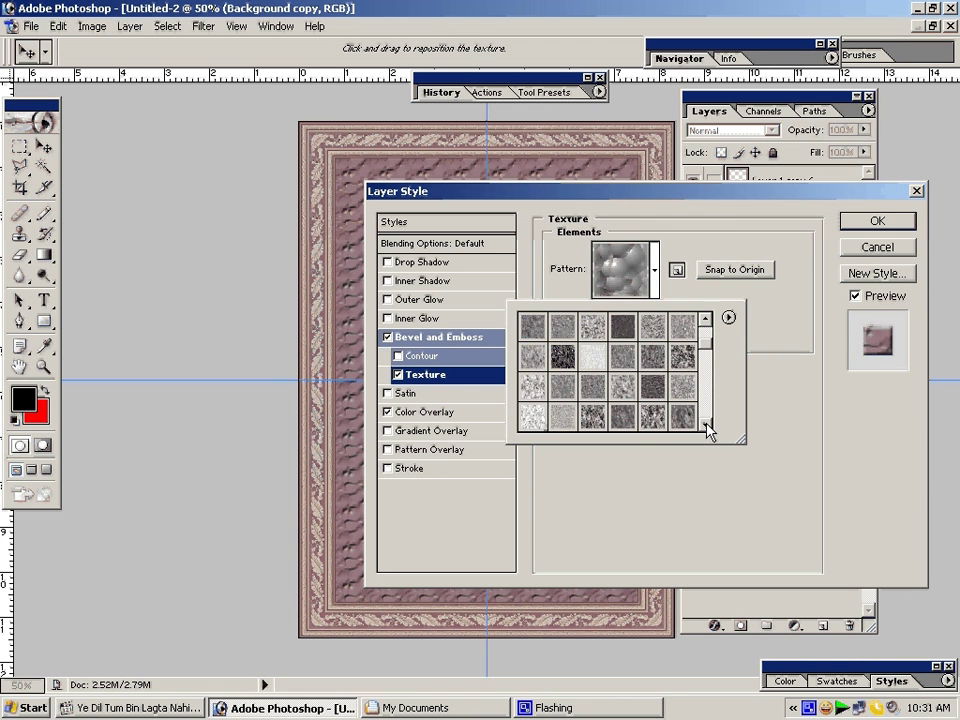
left_click(706, 424)
left_click(706, 424)
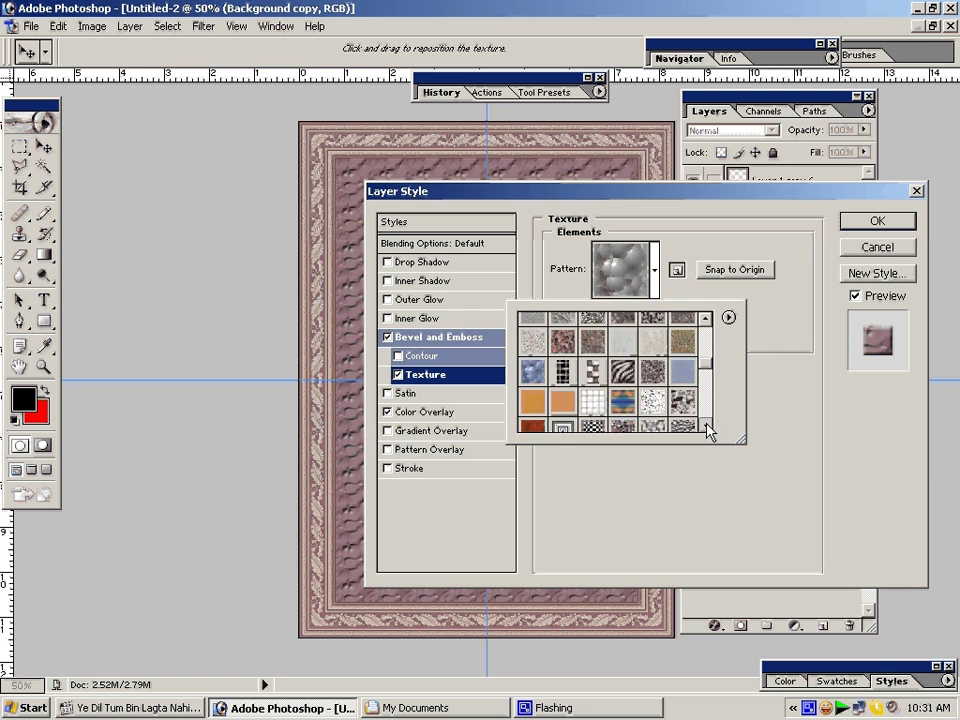
left_click(706, 424)
left_click(593, 352)
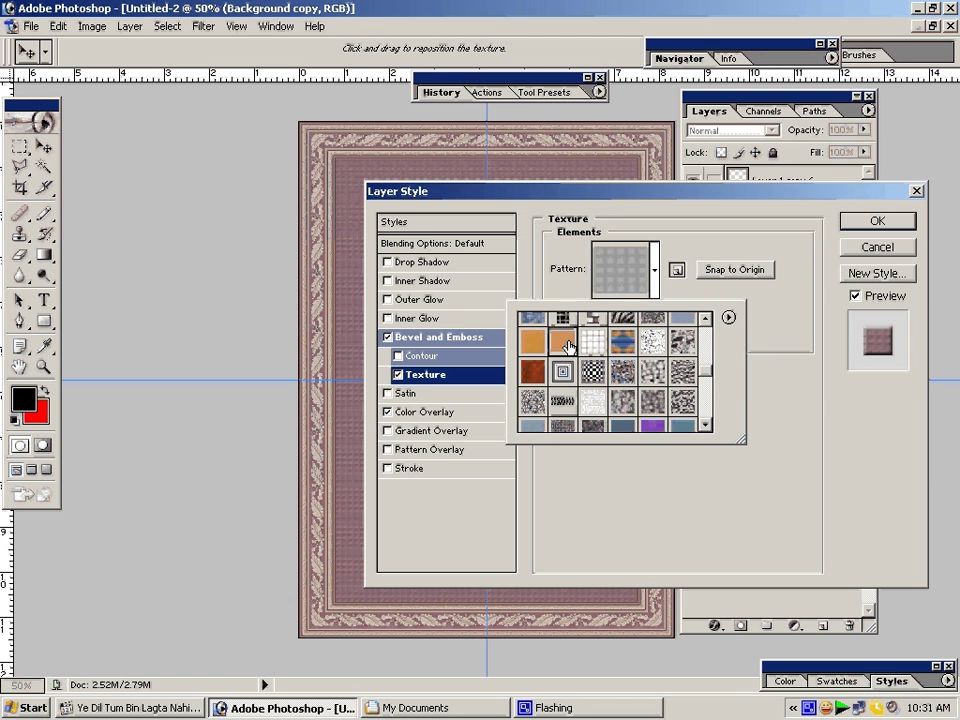
left_click(755, 397)
- Reduce the texture depth to +22% and apply the layer style
left_click_drag(640, 191, 772, 277)
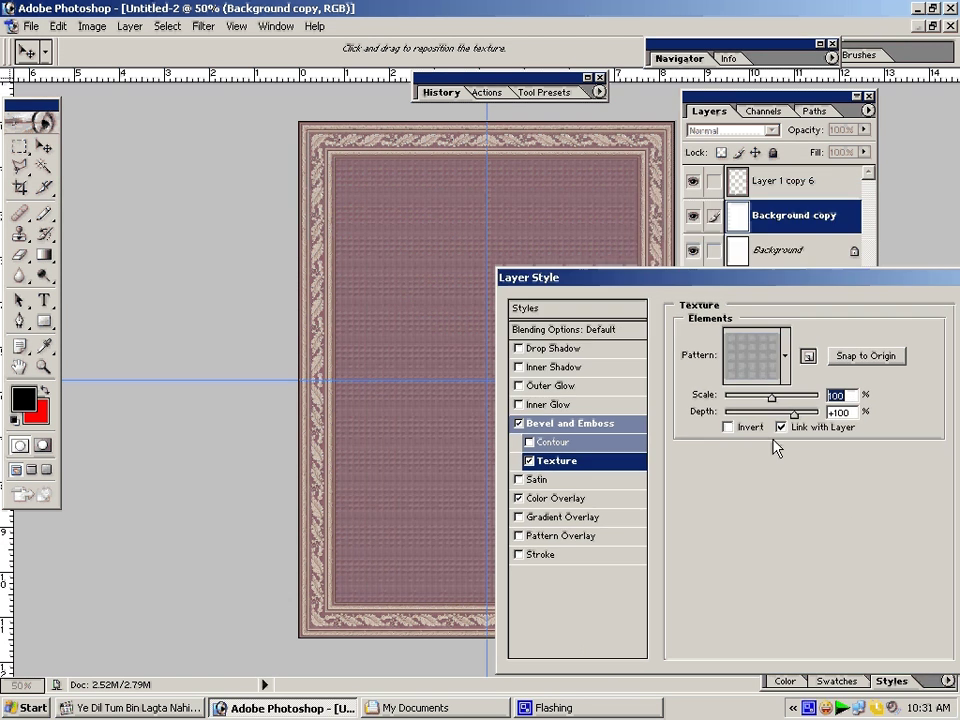
left_click_drag(795, 420, 777, 424)
left_click_drag(808, 289, 729, 287)
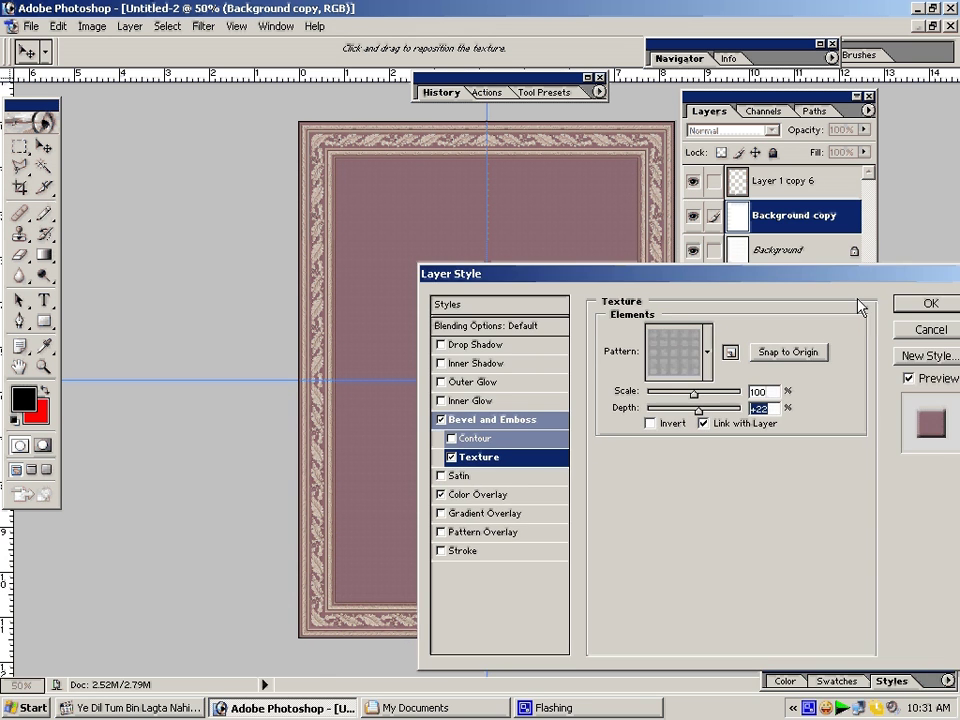
left_click(915, 304)
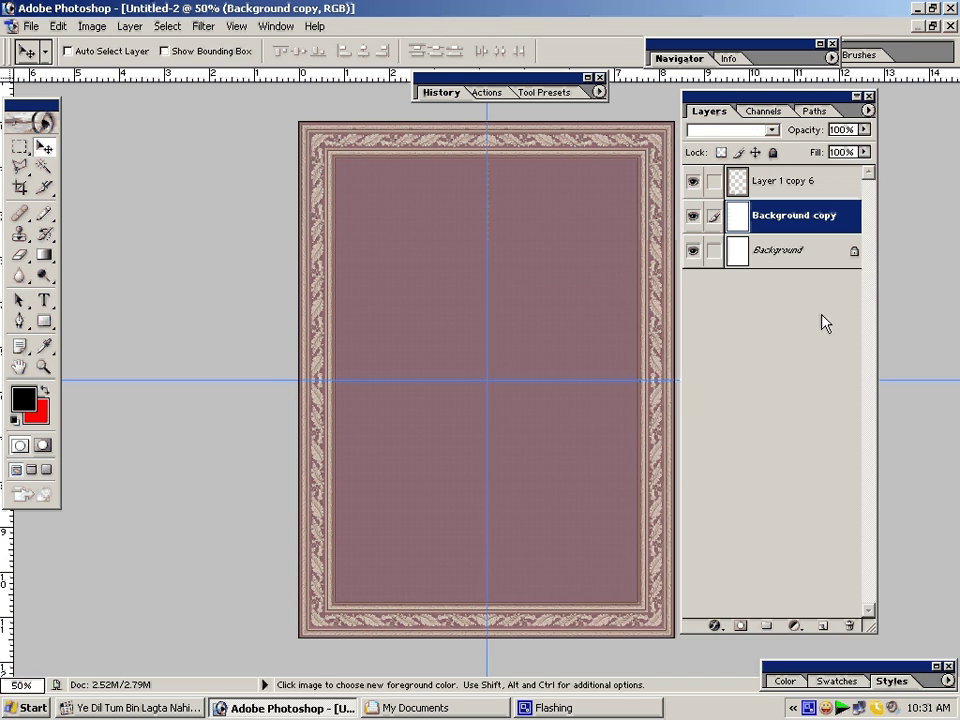
- Add an Inner Shadow to the Background copy layer in mauve sampled from the canvas, with 48% choke and 207 px size
left_click(715, 626)
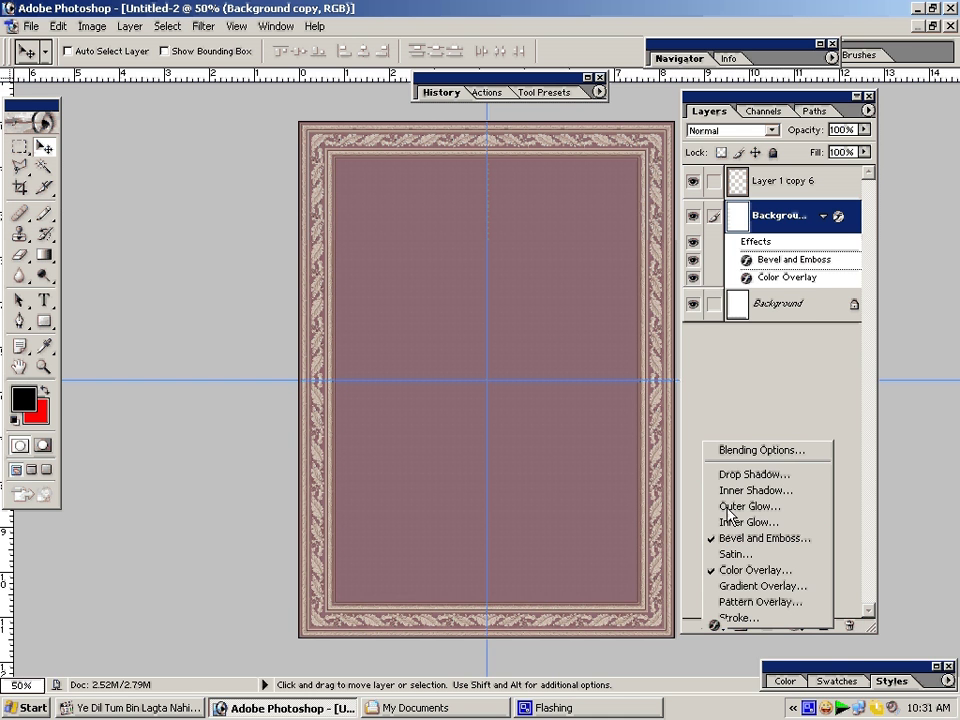
left_click(752, 490)
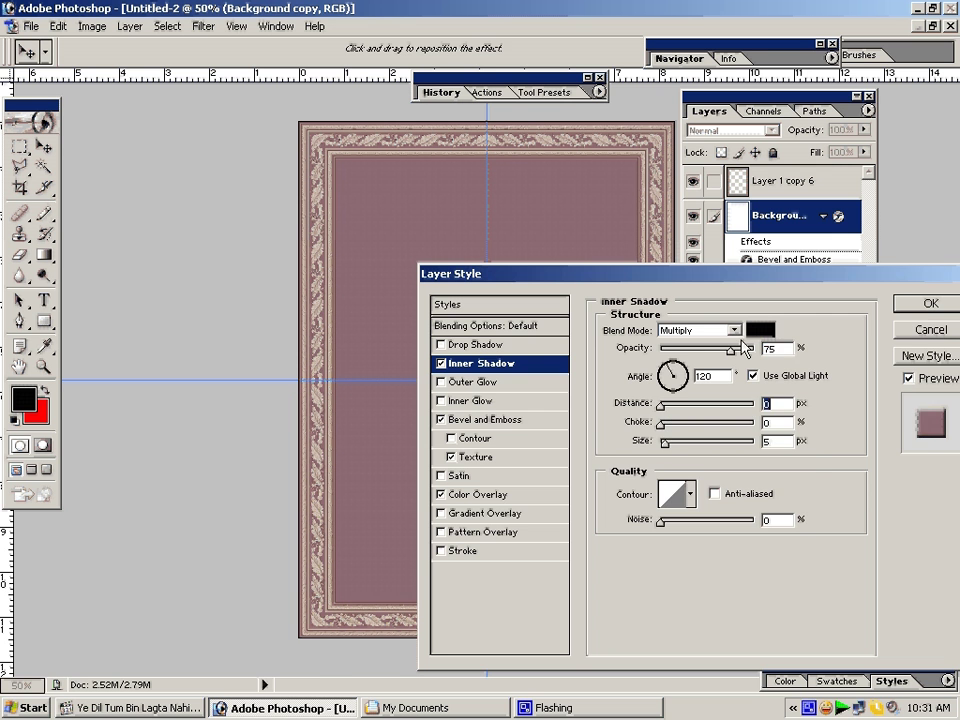
left_click(760, 329)
left_click(585, 220)
left_click(909, 356)
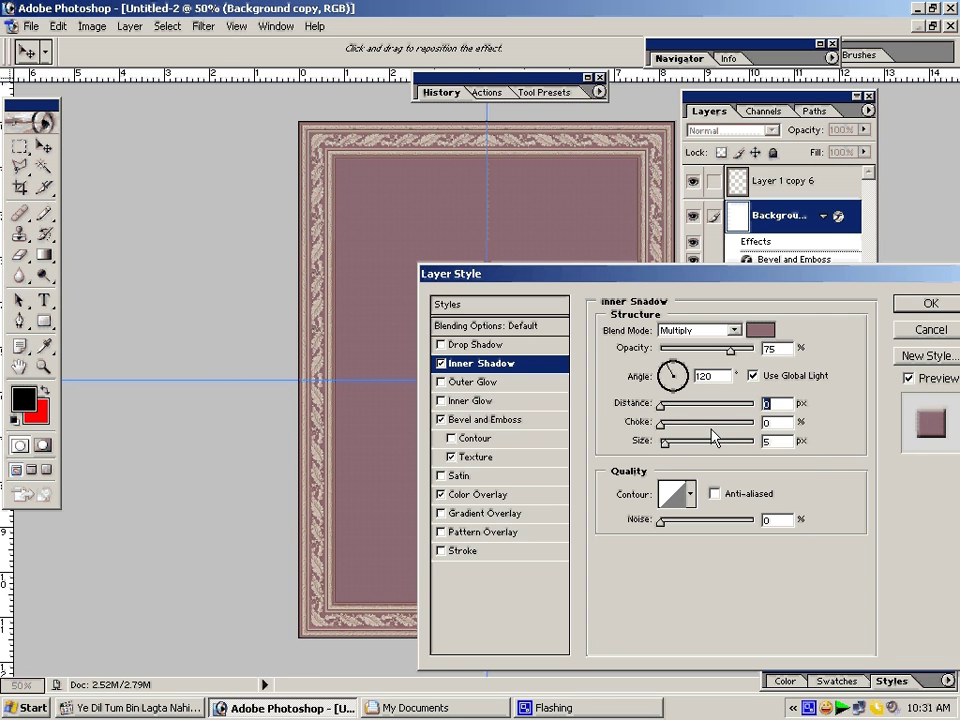
left_click_drag(710, 430, 738, 447)
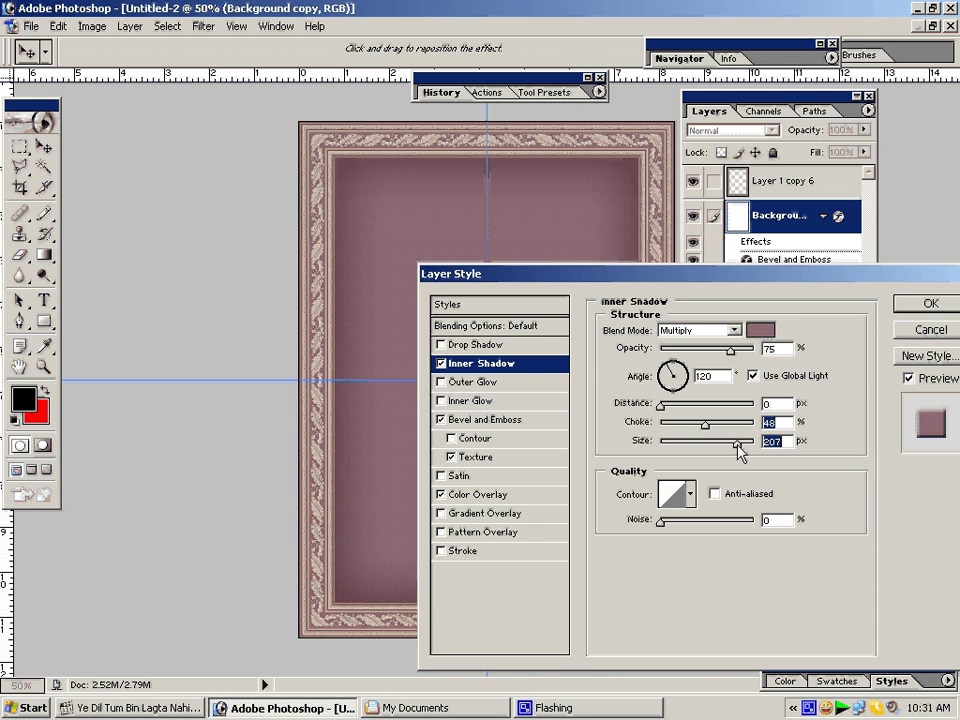
left_click(930, 303)
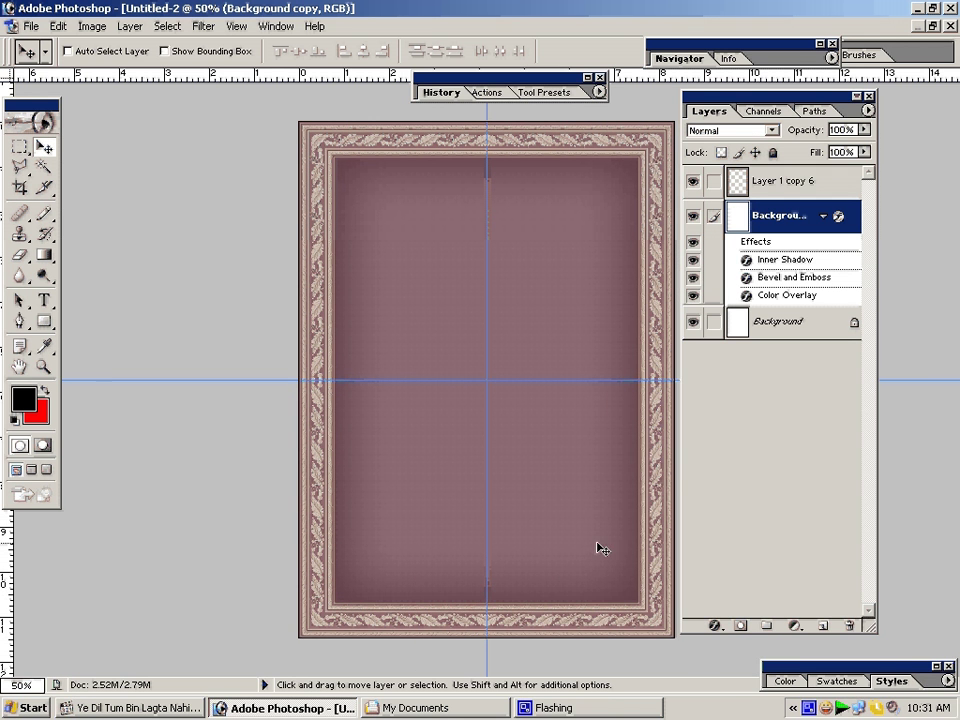
- Add the two-line text "So This Is Final Frame / With Normal BG" and move it to just above the horizontal centre guide
left_click(44, 300)
left_click(439, 321)
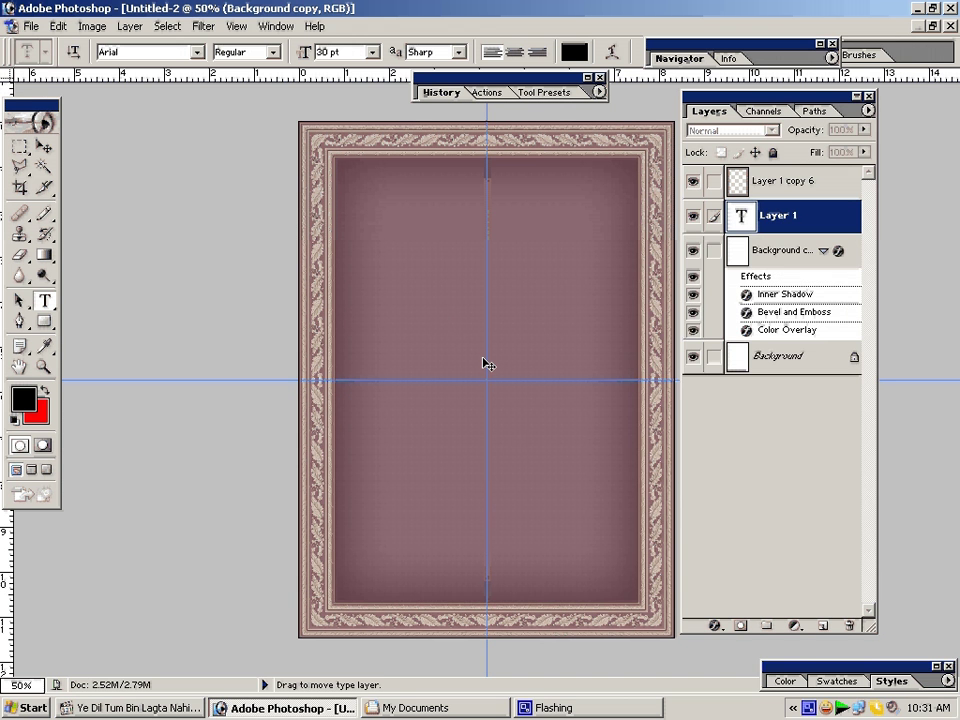
type("So This Is F")
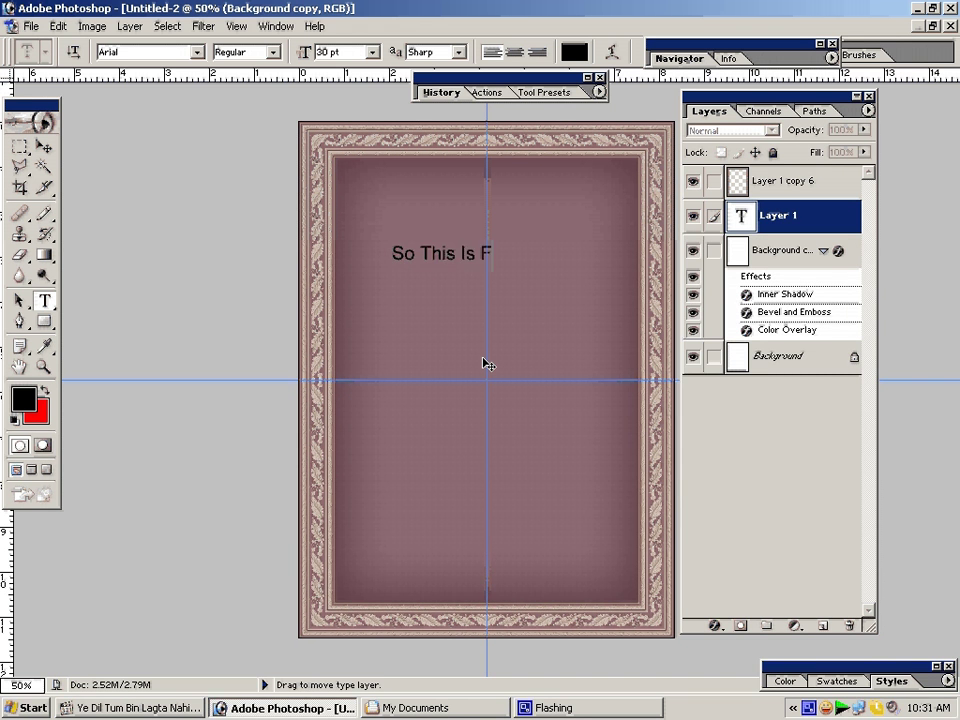
type("inal Fram")
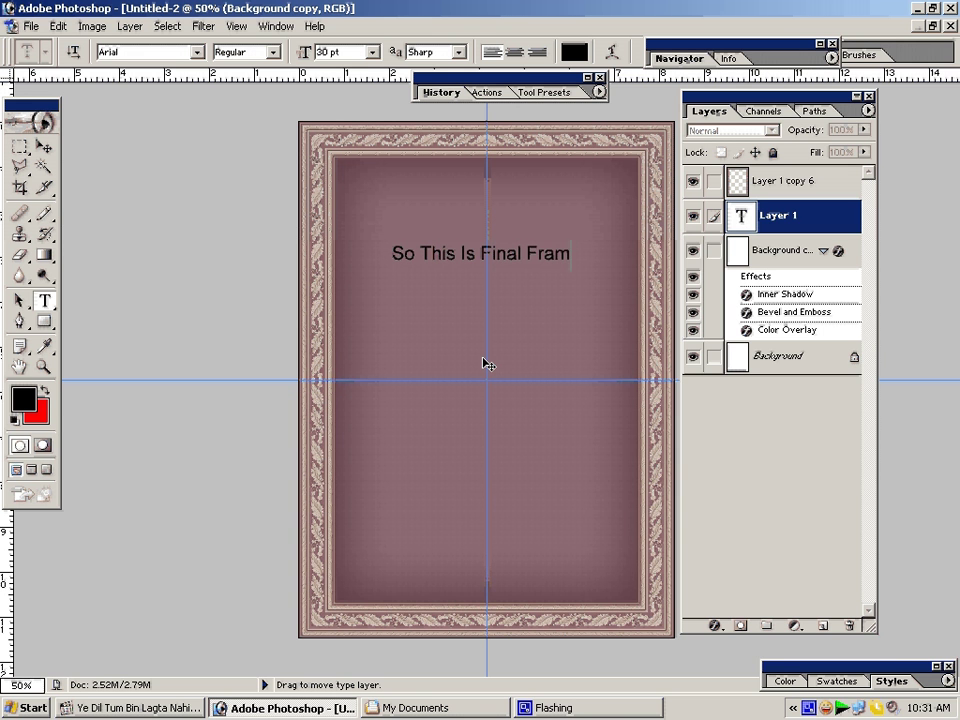
type("e With N")
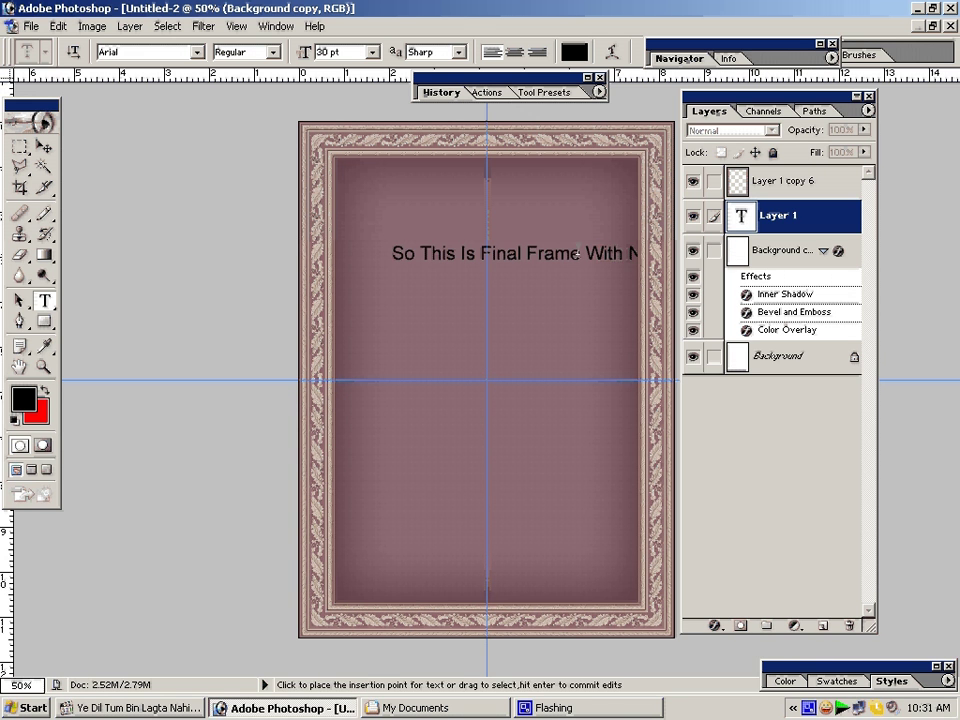
key("Return")
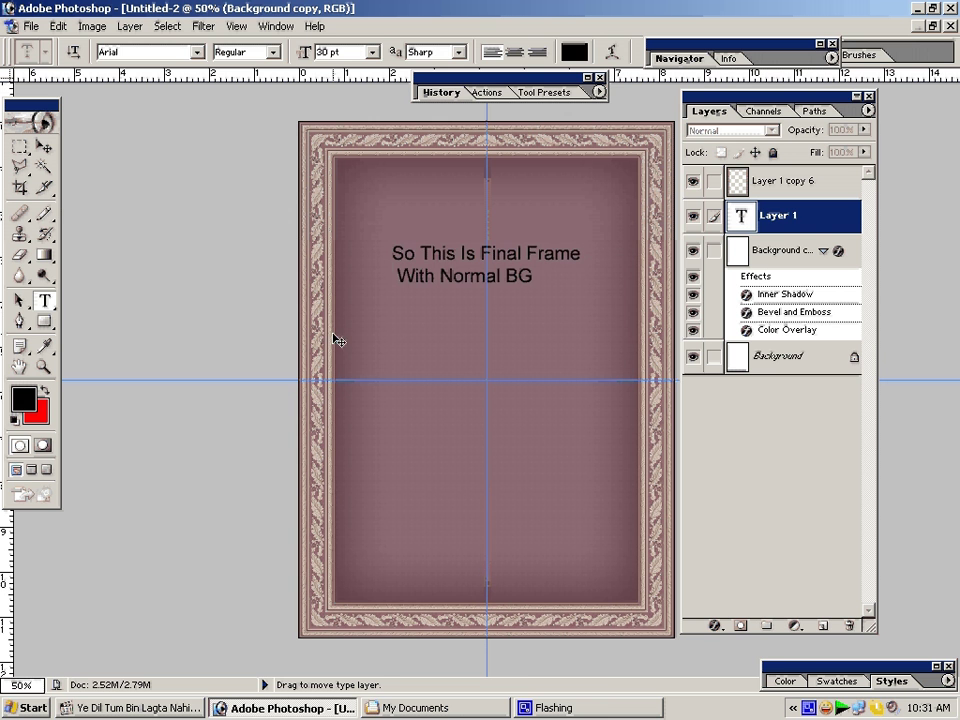
left_click(44, 147)
left_click_drag(445, 280, 439, 368)
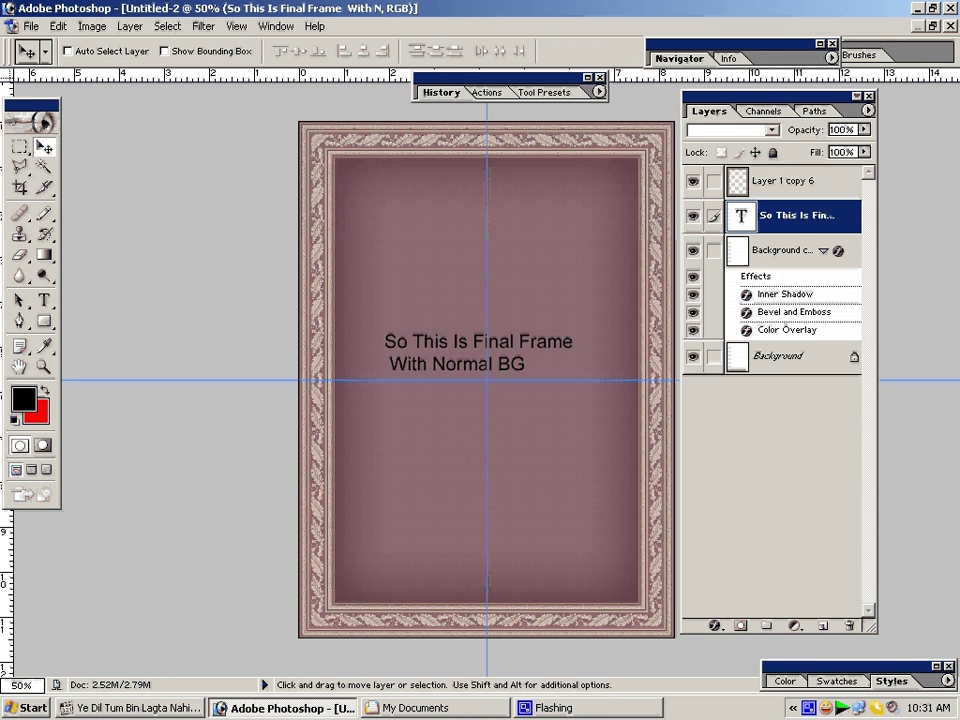
left_click(44, 300)
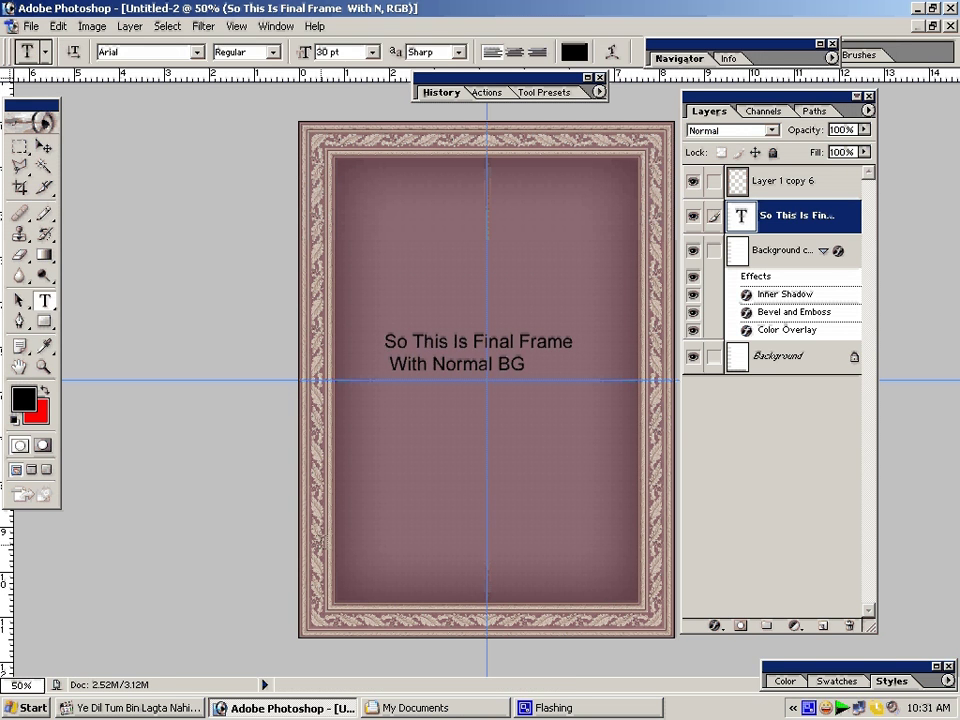
left_click(363, 482)
type("www")
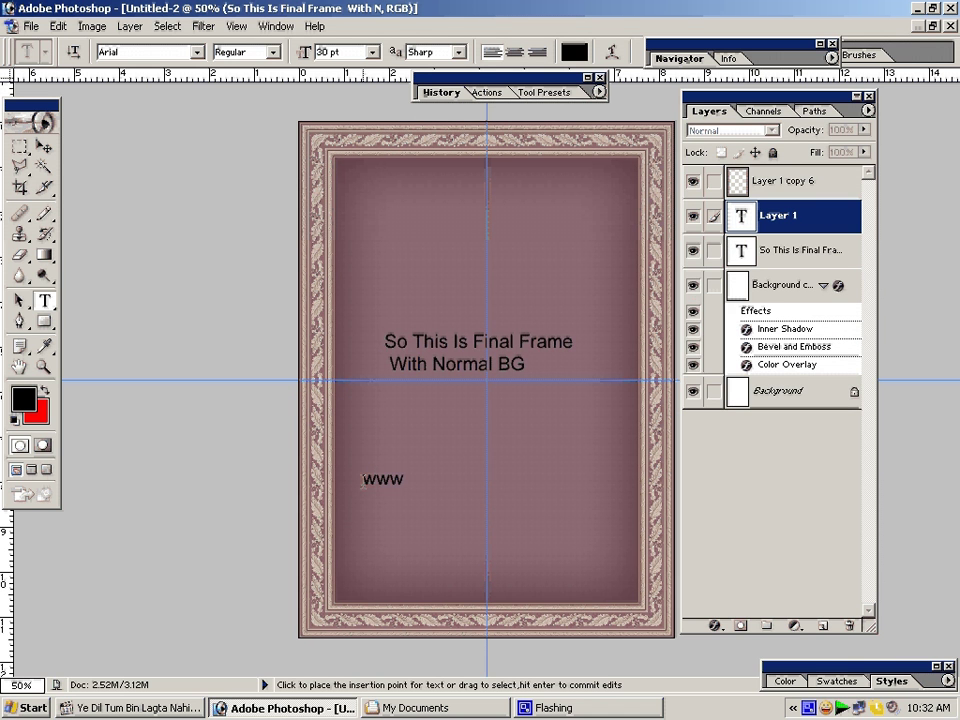
type(".urduartist")
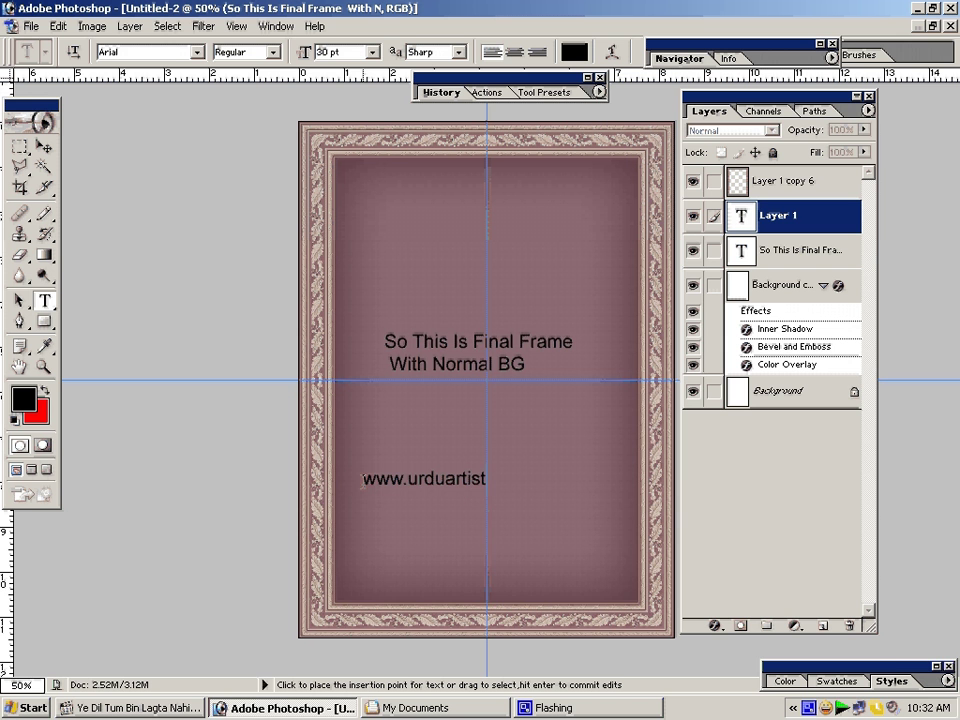
type(".net")
key("Return")
type("Lucky _Naz")
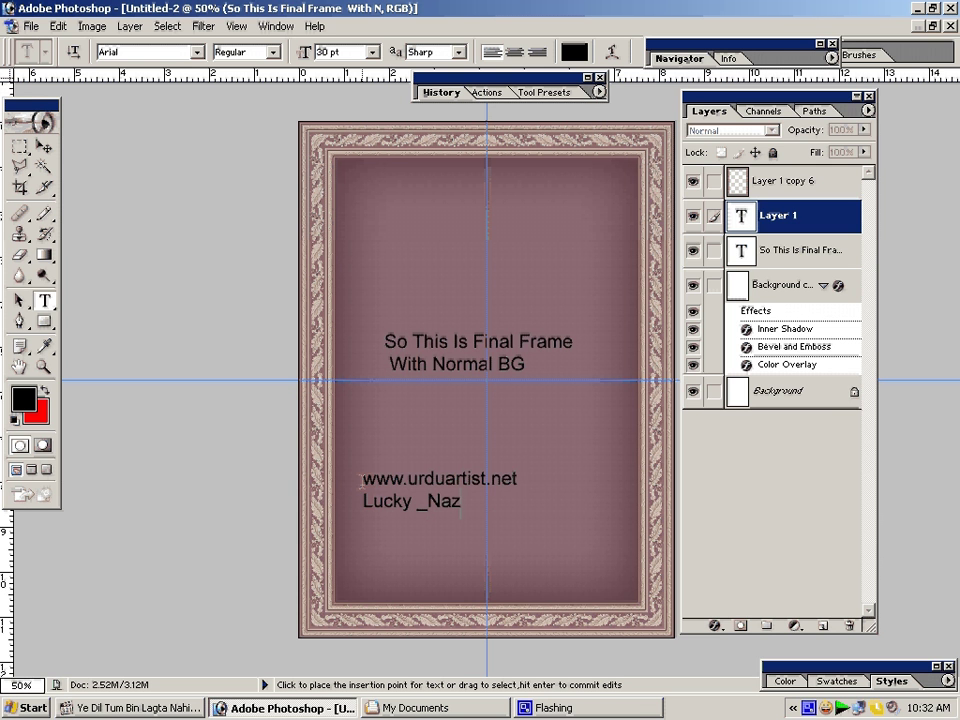
type(" Creation")
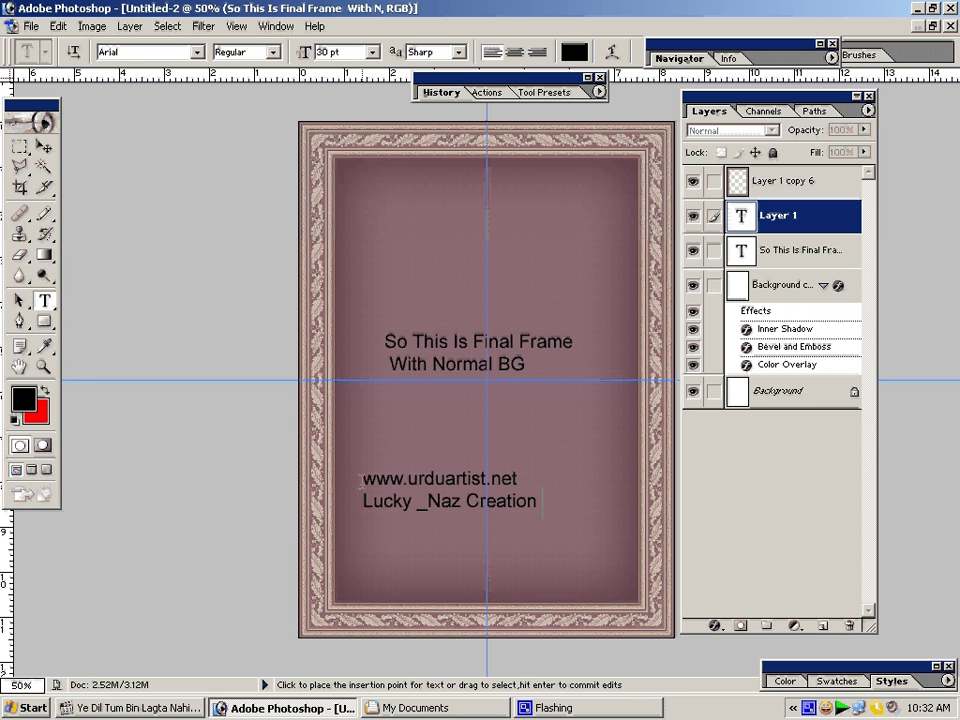
type(" :)")
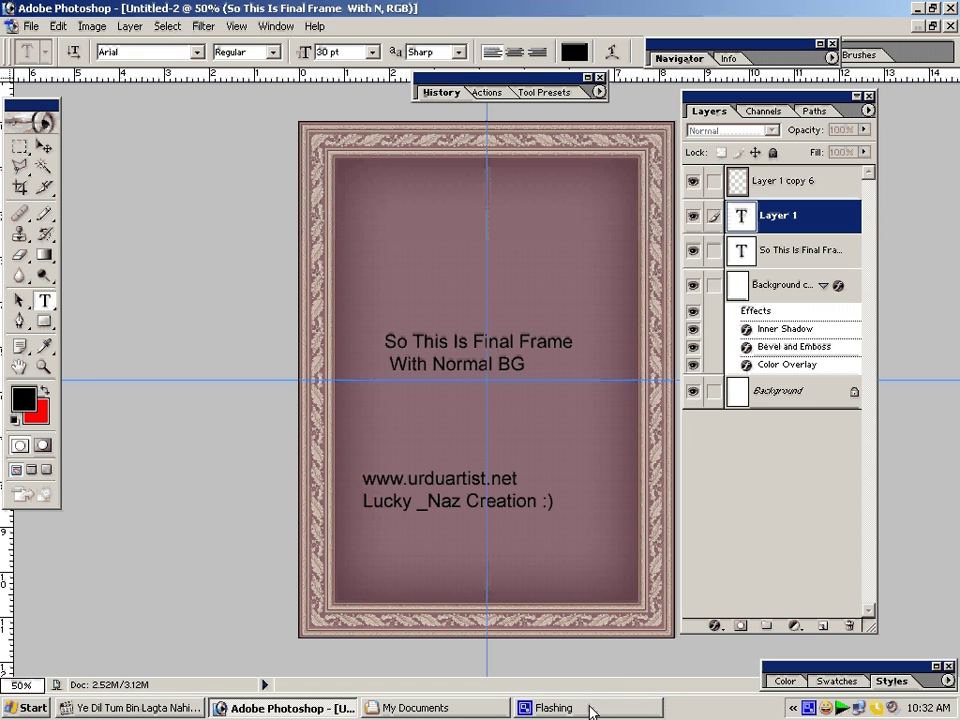